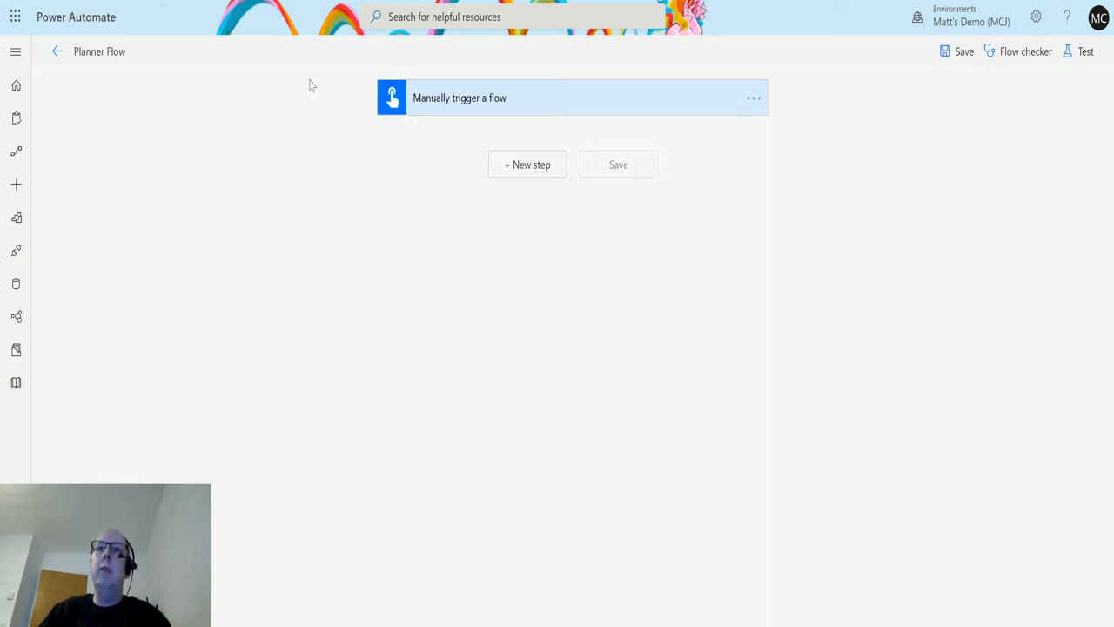
Add the Planner "List tasks" action after the manual trigger.
{"action": "left_click", "coordinate": [544, 168]}
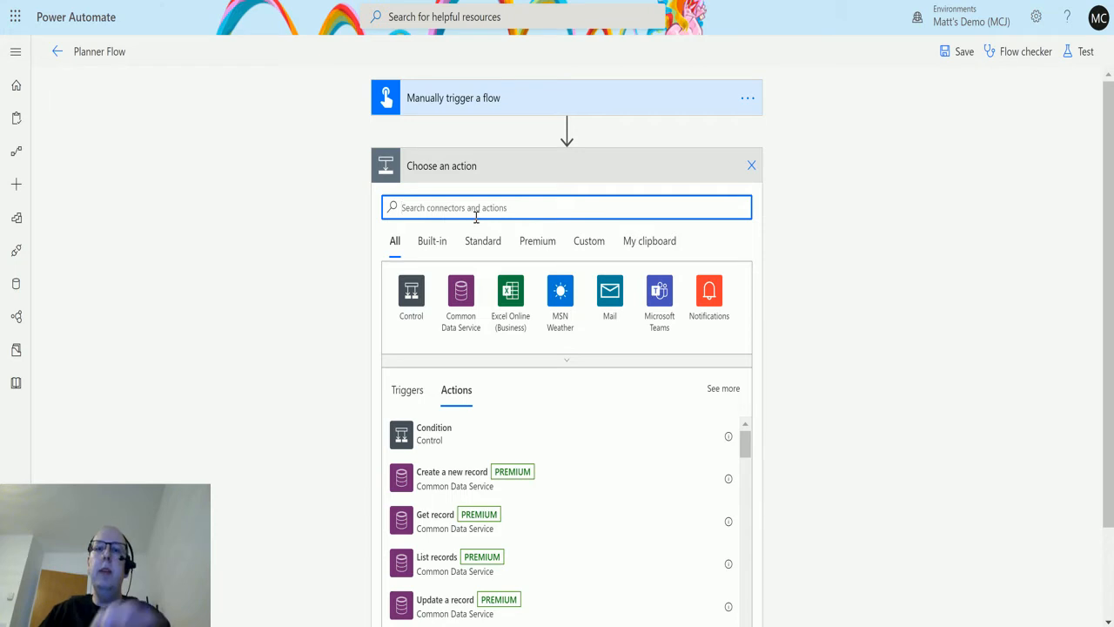
{"action": "type", "text": "planner"}
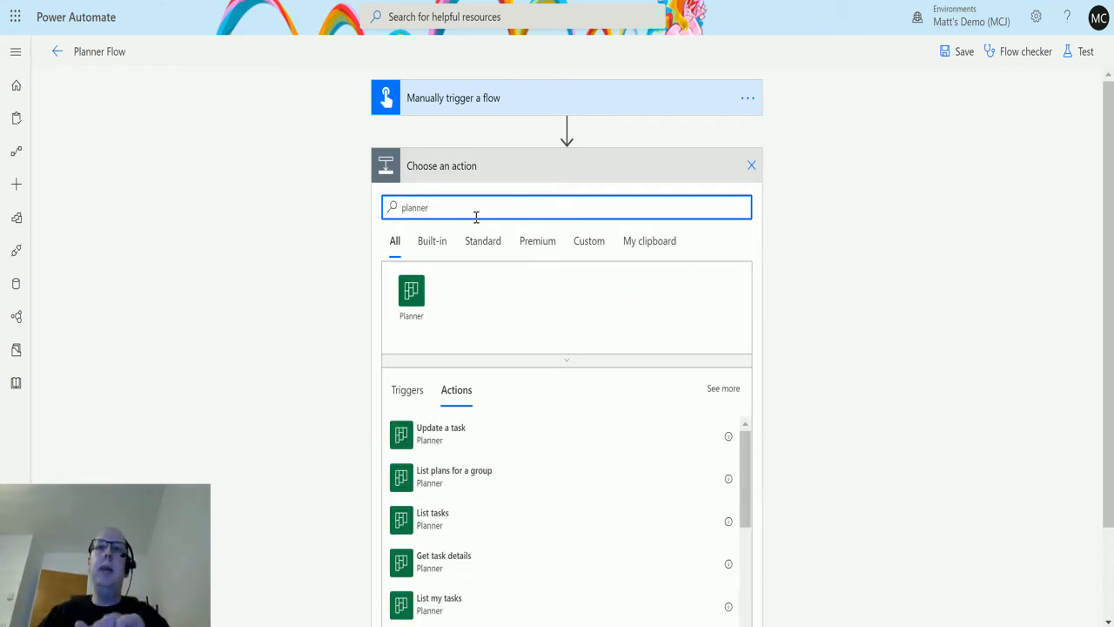
{"action": "left_click", "coordinate": [413, 309]}
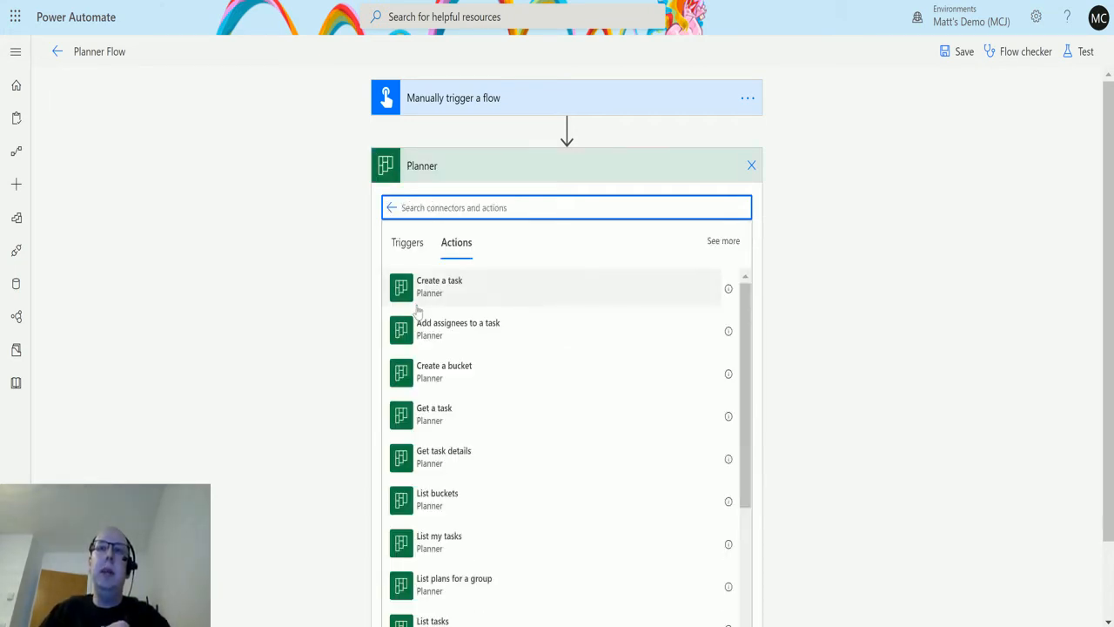
{"action": "scroll", "coordinate": [556, 356], "scroll_direction": "down", "scroll_amount": 4}
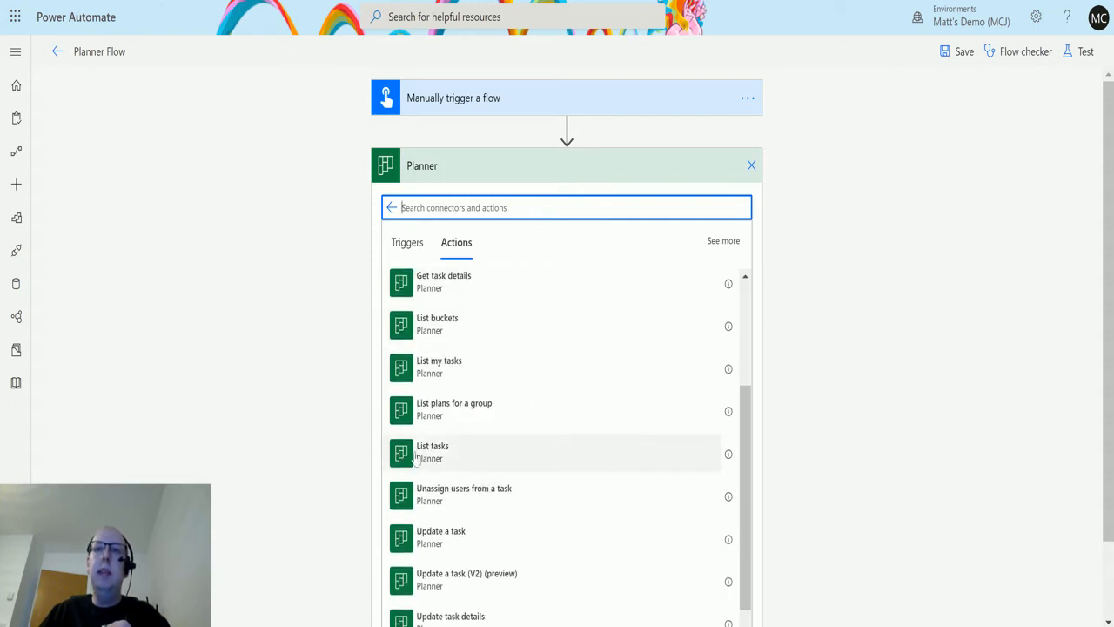
{"action": "left_click", "coordinate": [480, 456]}
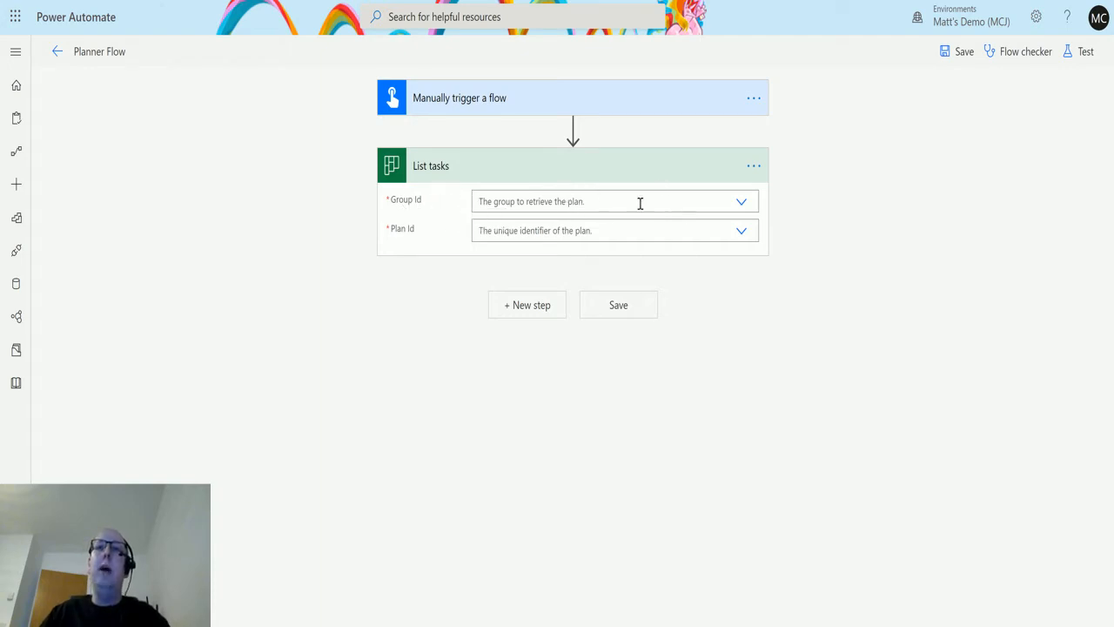
Set both the Group Id and the Plan Id of the List tasks action to Power Automate Plan.
{"action": "left_click", "coordinate": [740, 201]}
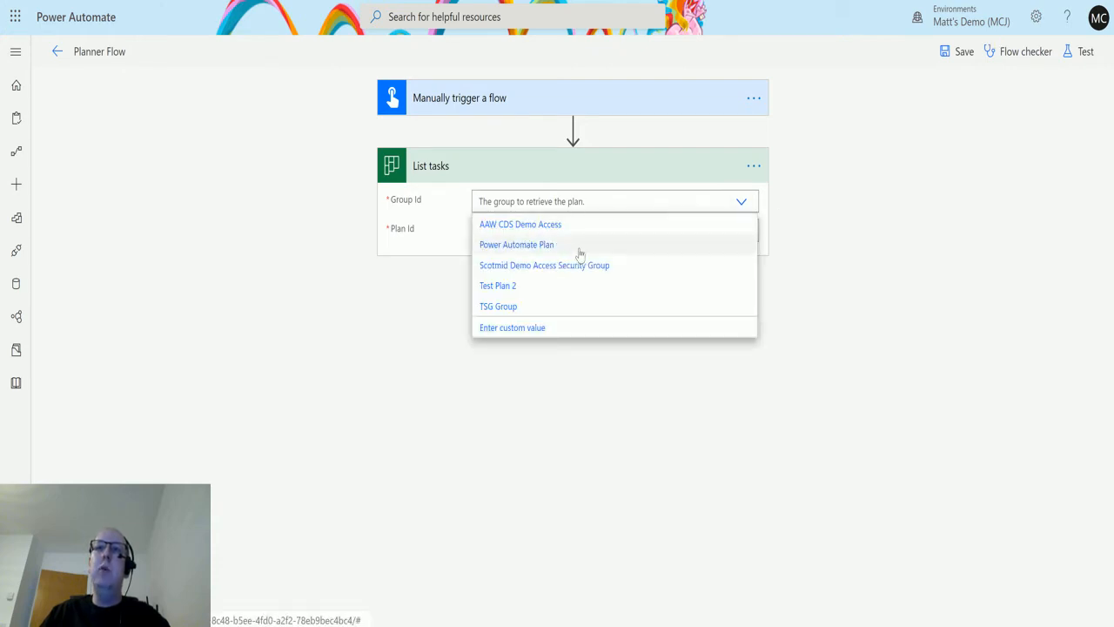
{"action": "left_click", "coordinate": [579, 251]}
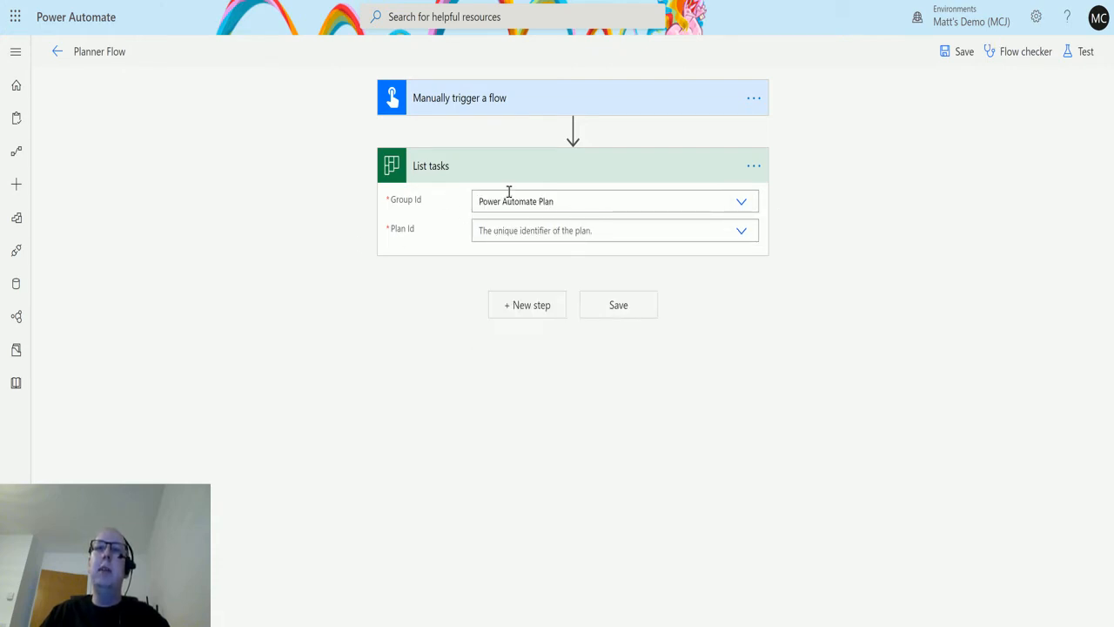
{"action": "left_click", "coordinate": [741, 231]}
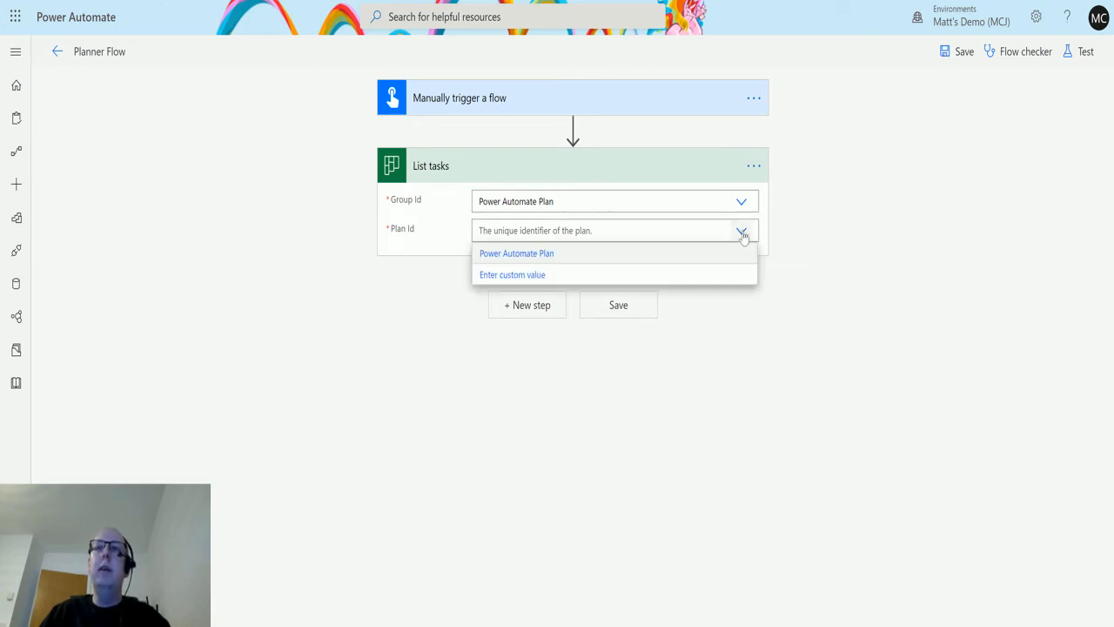
{"action": "left_click", "coordinate": [513, 254]}
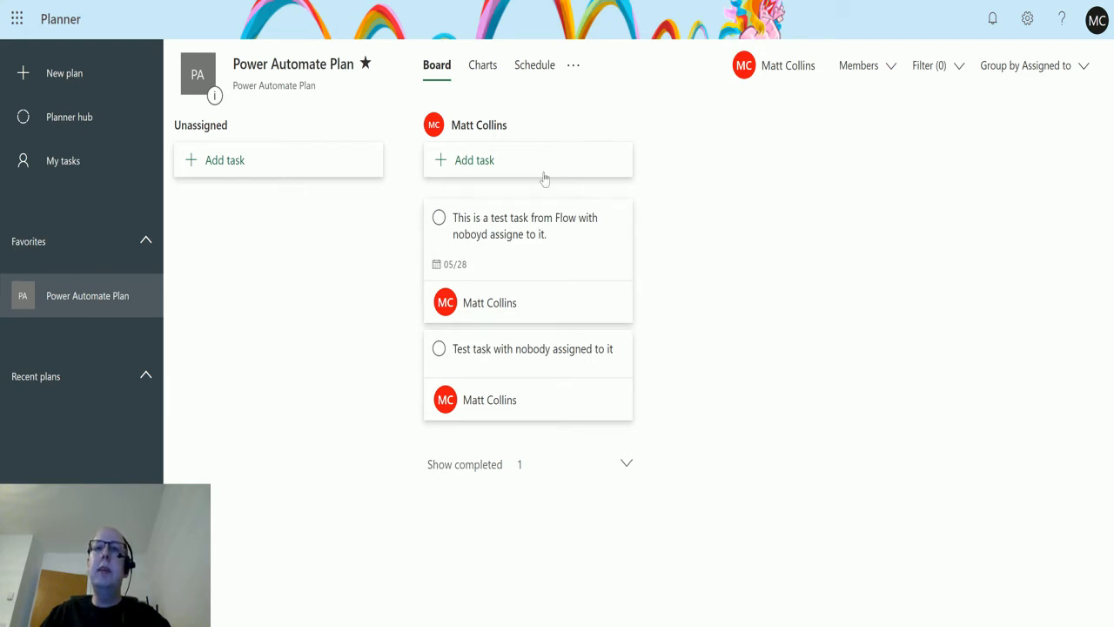
In Planner, expand the completed tasks of Power Automate Plan and add an unassigned task named "Test Task 4".
{"action": "left_click", "coordinate": [589, 470]}
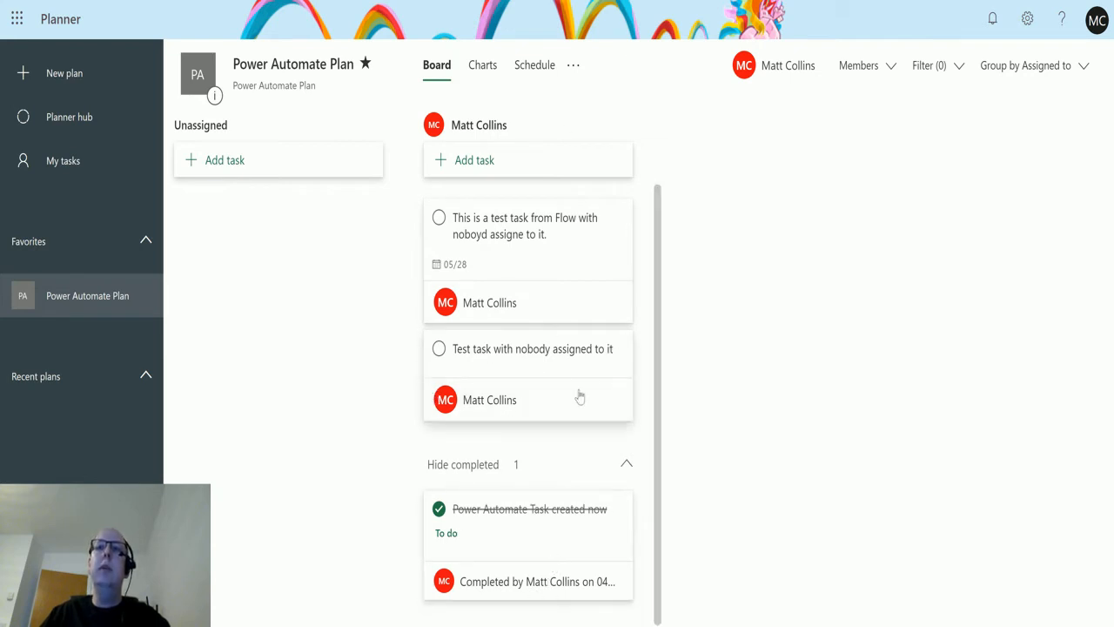
{"action": "left_click", "coordinate": [238, 164]}
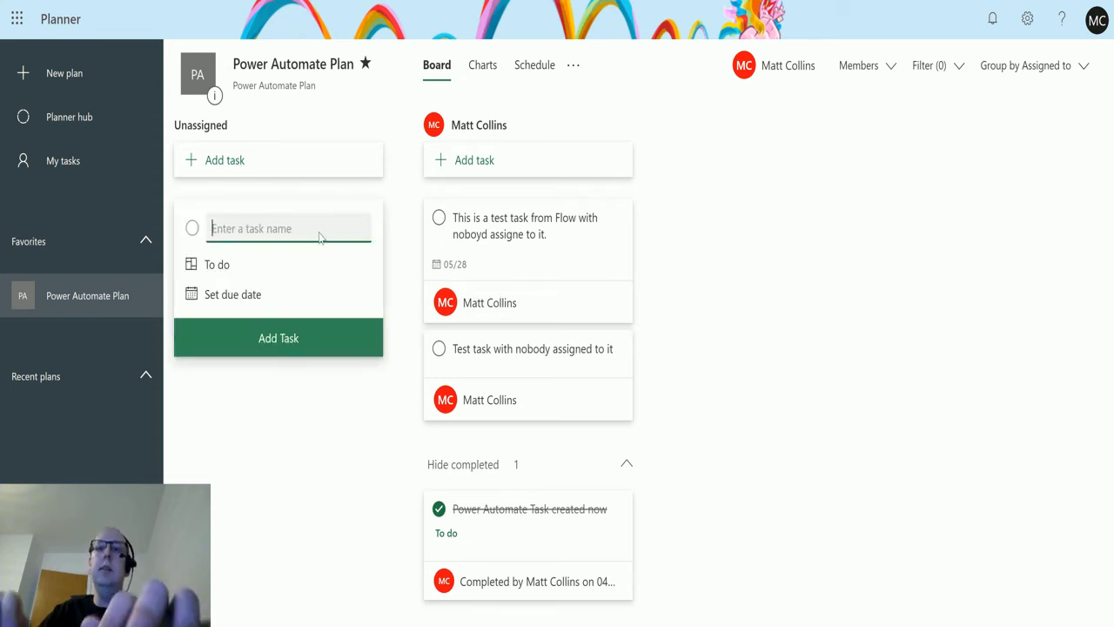
{"action": "type", "text": "Test T"}
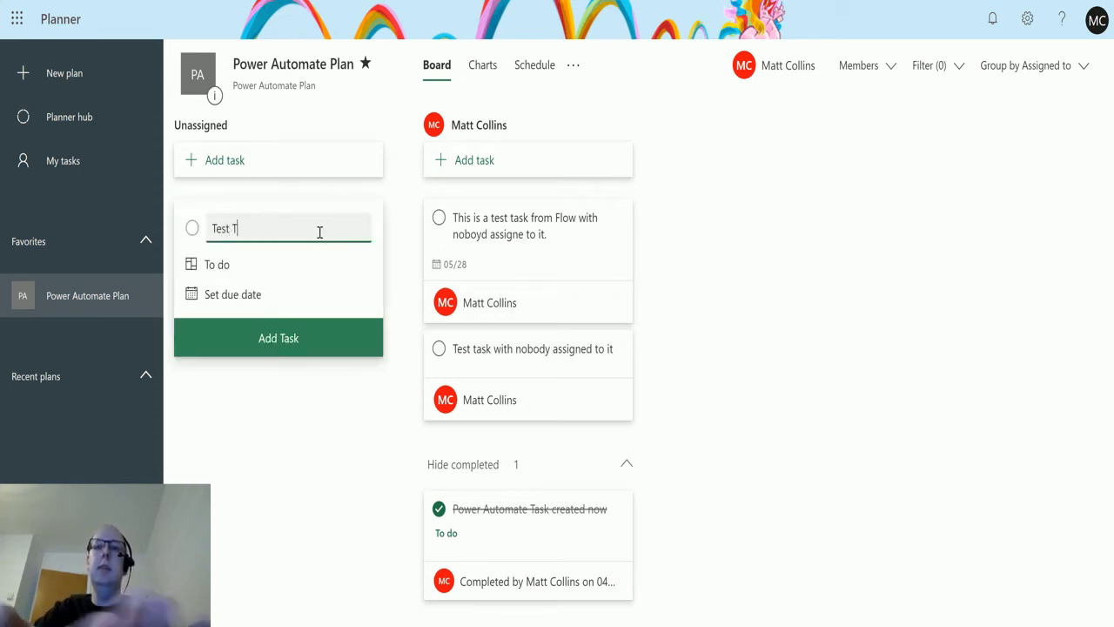
{"action": "type", "text": "ask 4"}
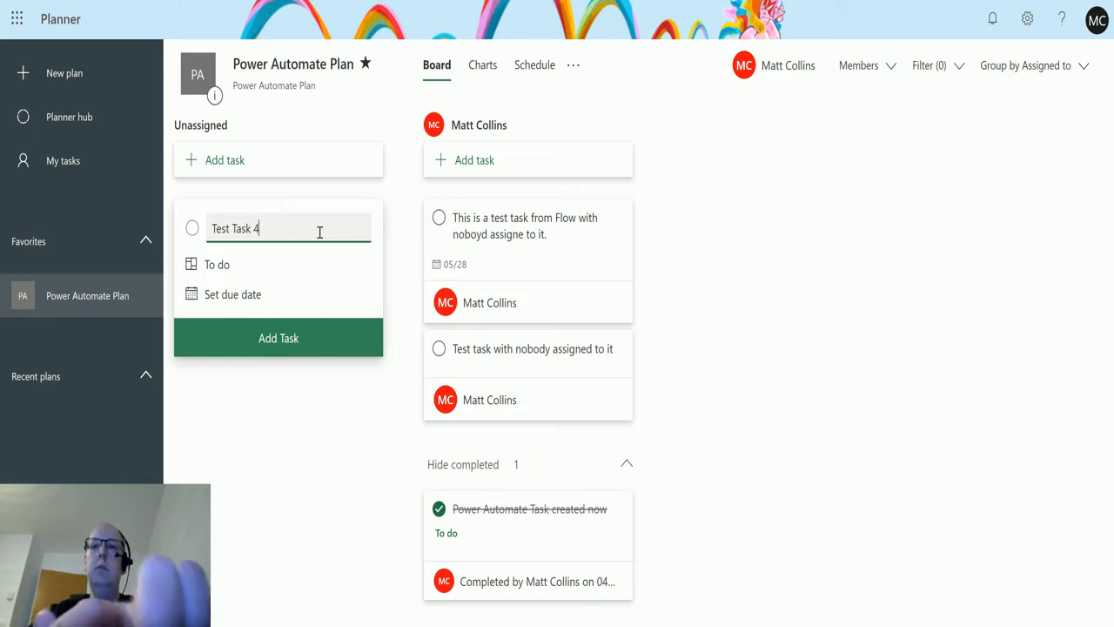
{"action": "left_click", "coordinate": [281, 347]}
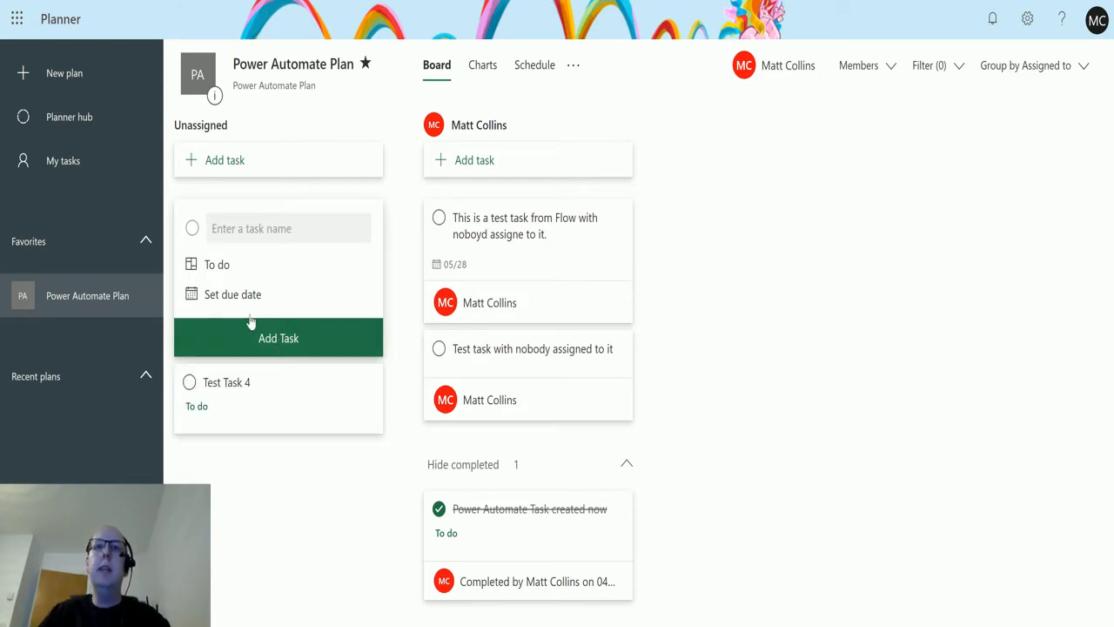
{"action": "left_click", "coordinate": [298, 509]}
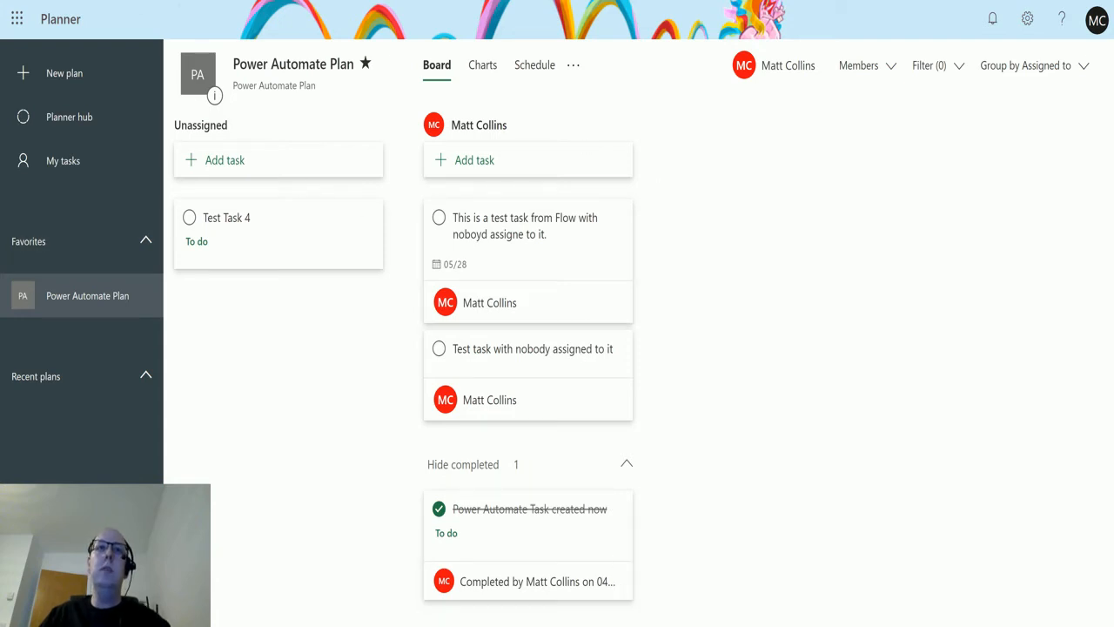
Switch back to Planner Flow in Power Automate, save it and run a test with the trigger action performed manually.
{"action": "key", "text": "ctrl+Tab"}
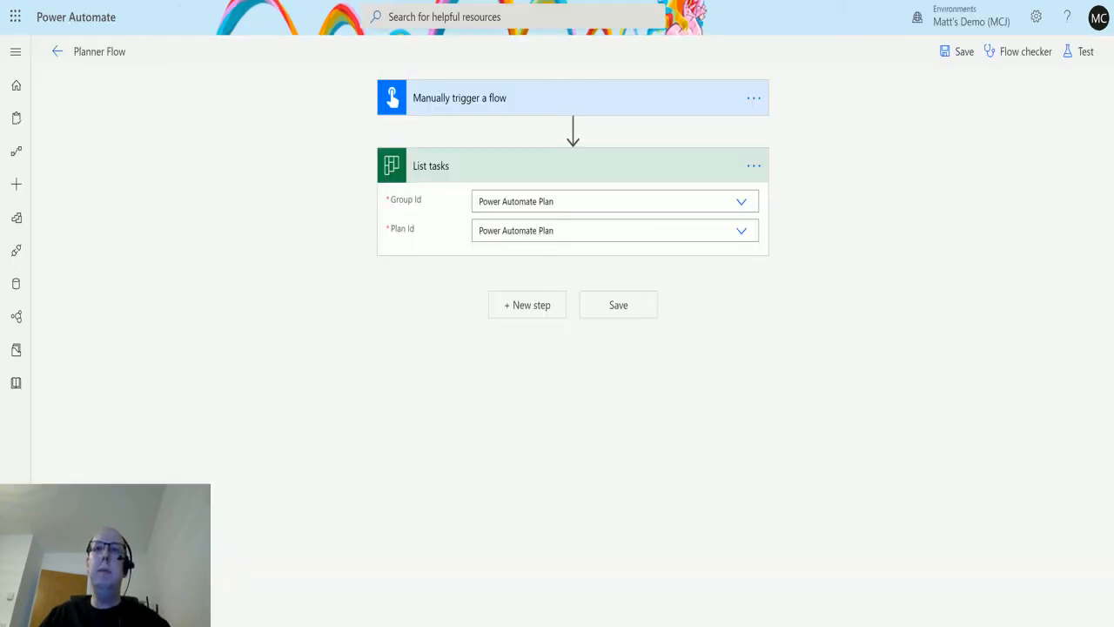
{"action": "left_click", "coordinate": [1085, 54]}
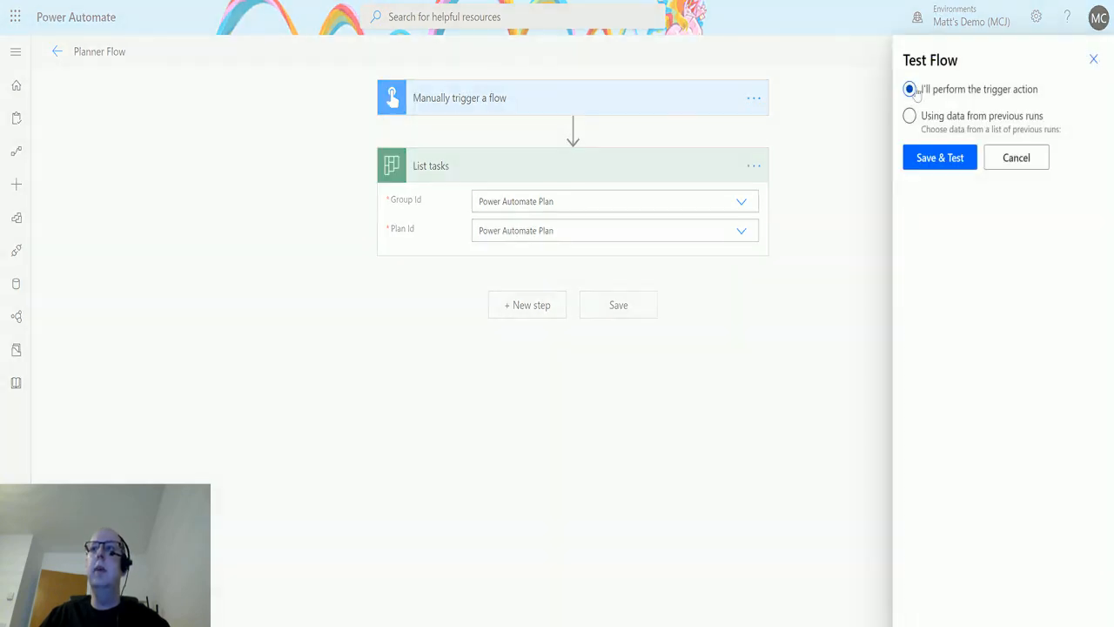
{"action": "left_click", "coordinate": [941, 159]}
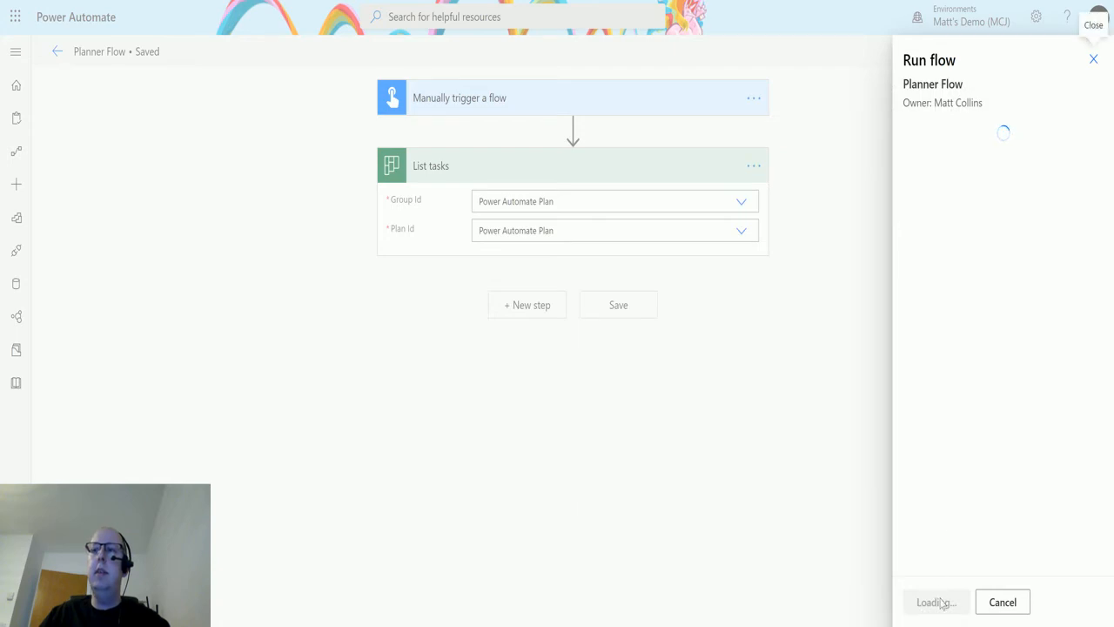
{"action": "left_click", "coordinate": [939, 602]}
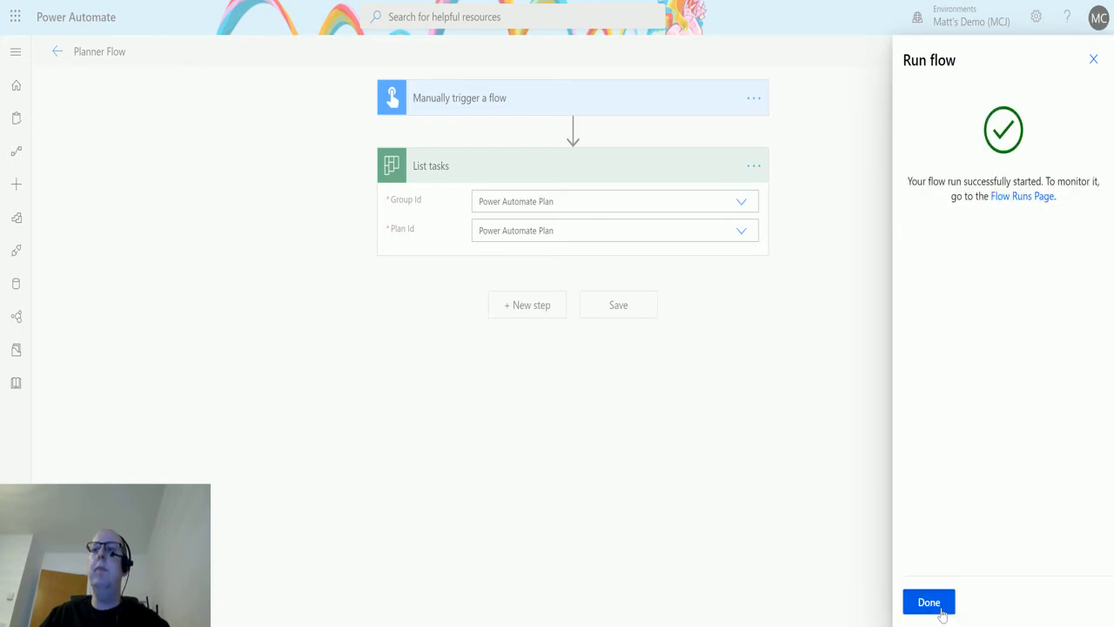
{"action": "left_click", "coordinate": [928, 602]}
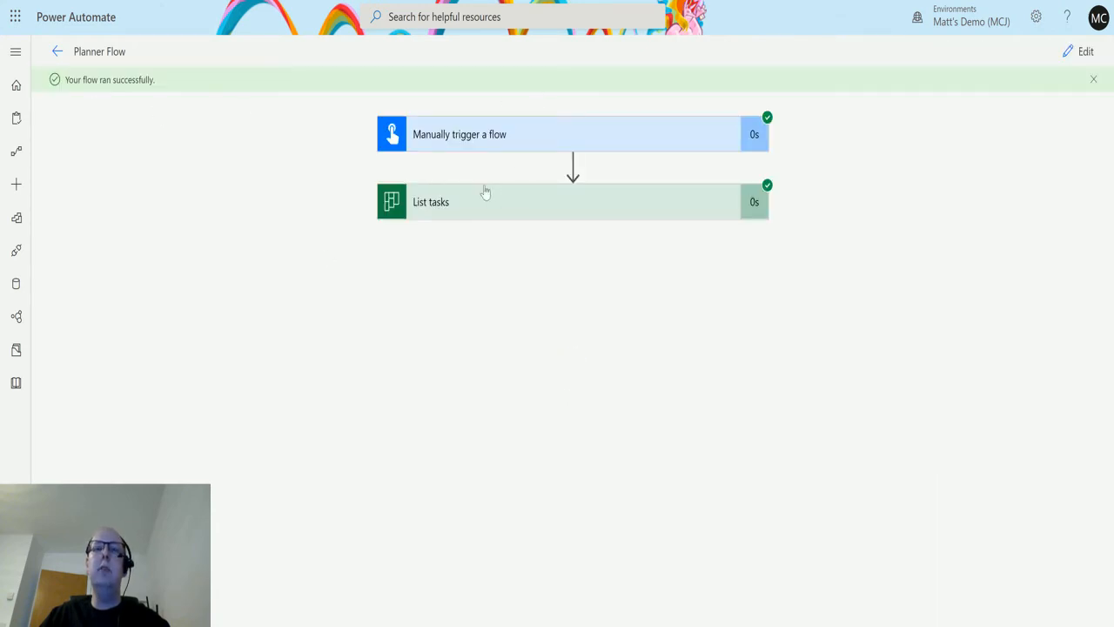
Examine the List tasks output of the test run, reading the titles, dates, completion fields and assignments of the returned tasks.
{"action": "left_click", "coordinate": [537, 219]}
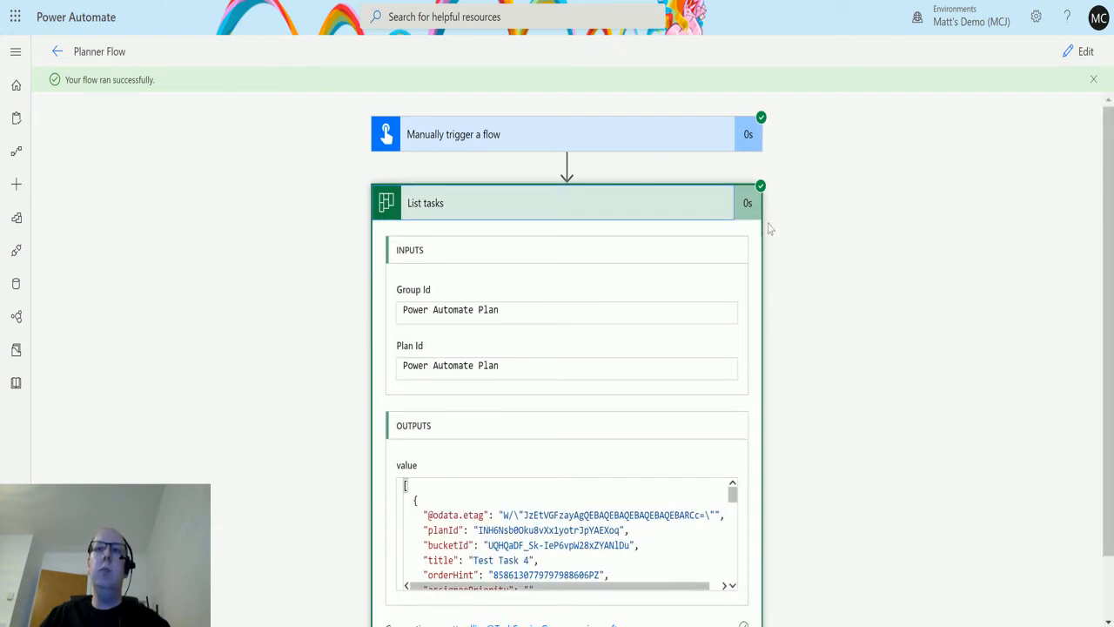
{"action": "scroll", "coordinate": [769, 228], "scroll_direction": "down", "scroll_amount": 1}
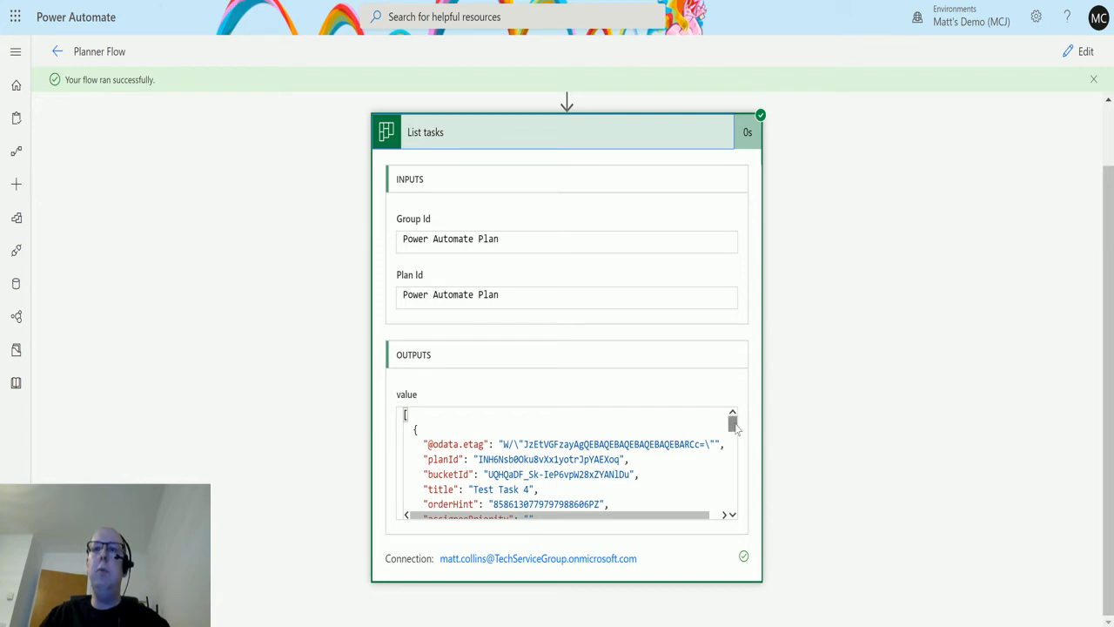
{"action": "mouse_move", "coordinate": [733, 422]}
{"action": "left_mouse_down"}
{"action": "mouse_move", "coordinate": [733, 435]}
{"action": "mouse_move", "coordinate": [733, 418]}
{"action": "left_mouse_up"}
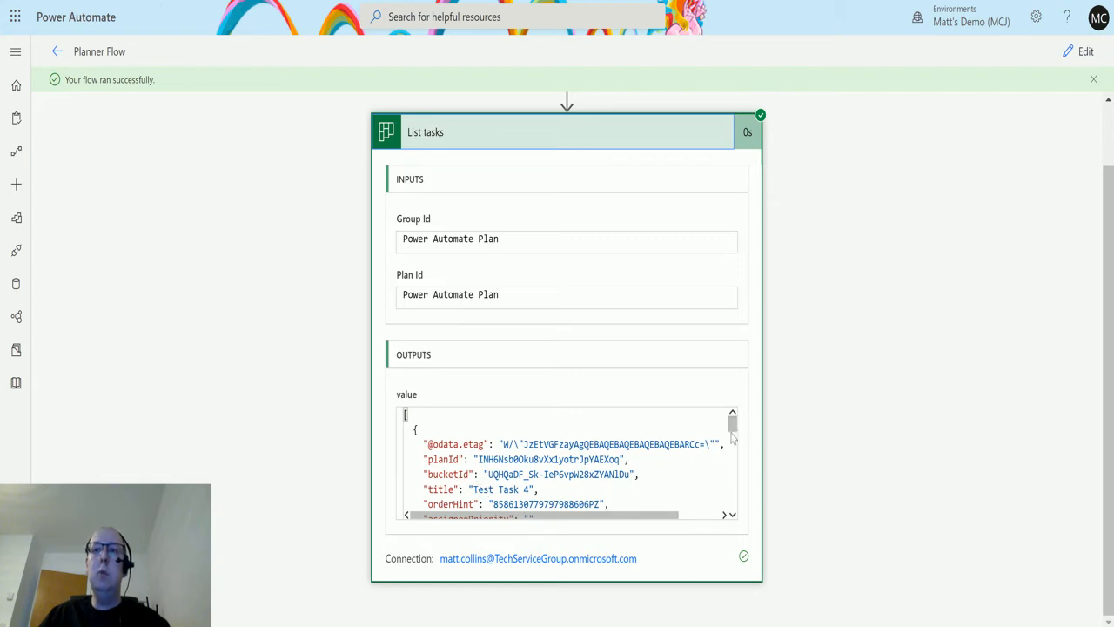
{"action": "left_click", "coordinate": [736, 507]}
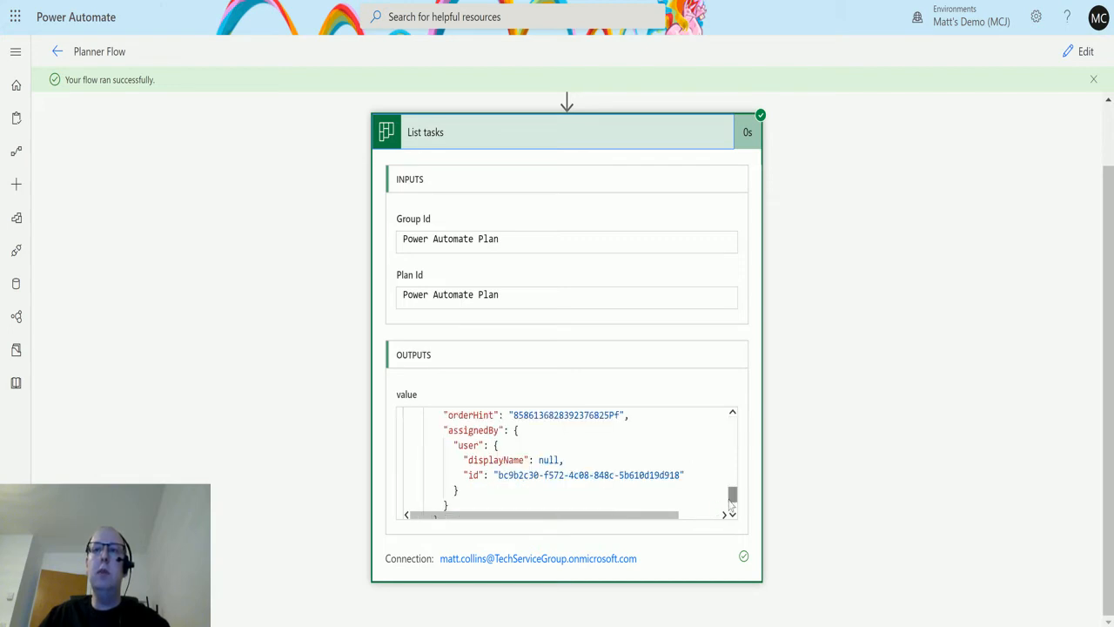
{"action": "left_click_drag", "start_coordinate": [735, 497], "coordinate": [745, 415]}
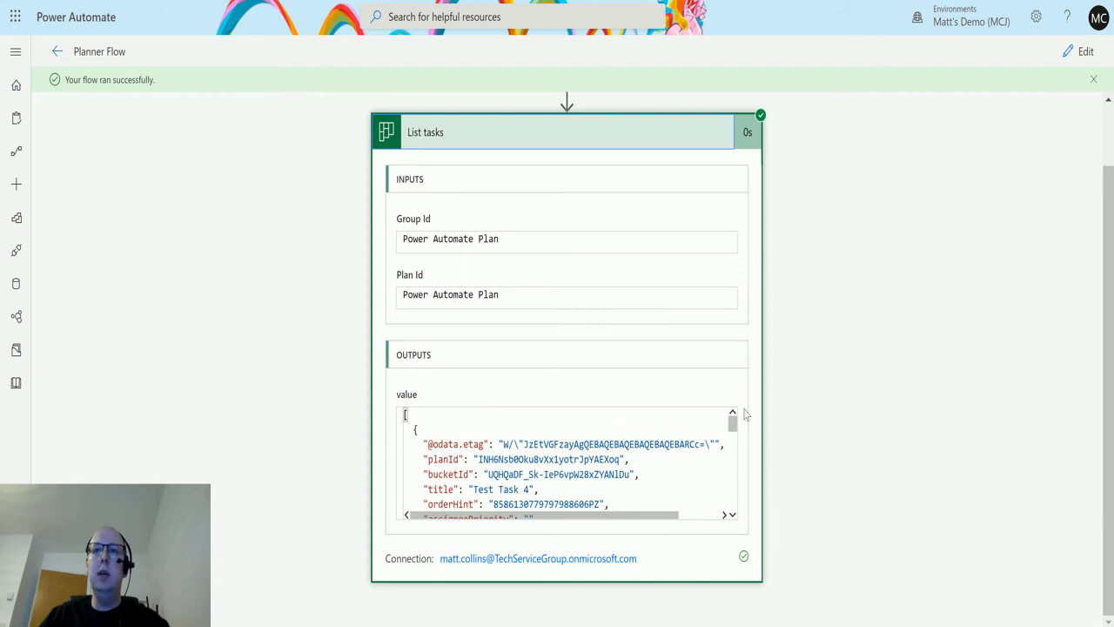
{"action": "left_click", "coordinate": [733, 515]}
{"action": "left_click", "coordinate": [733, 516]}
{"action": "left_click", "coordinate": [734, 516]}
{"action": "left_click", "coordinate": [733, 516]}
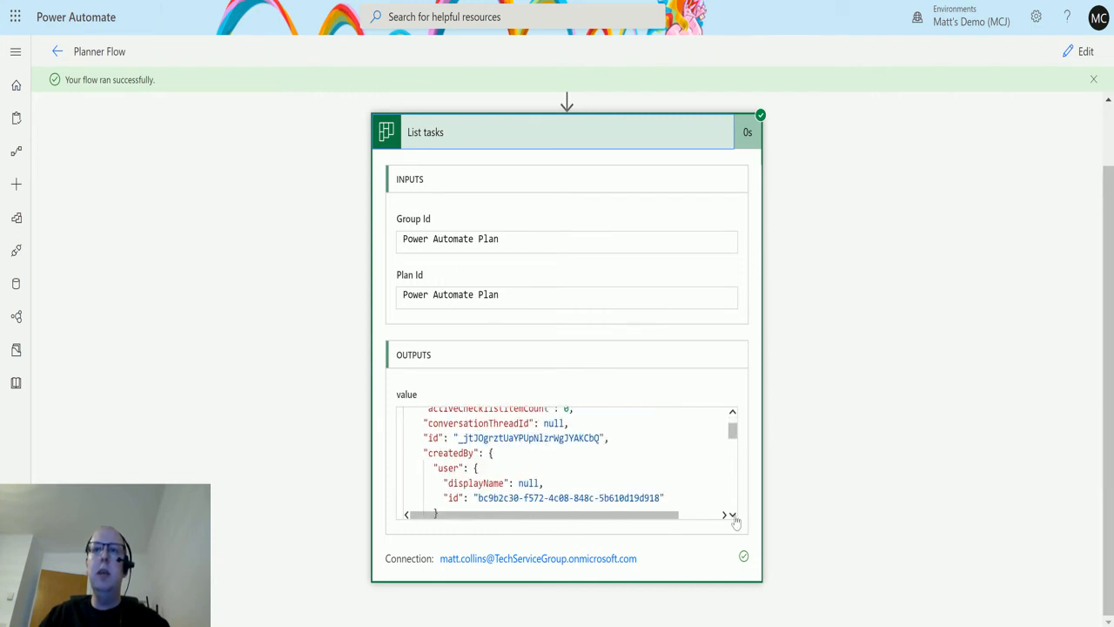
{"action": "left_click", "coordinate": [734, 516]}
{"action": "left_click", "coordinate": [733, 516]}
{"action": "left_click", "coordinate": [734, 516]}
{"action": "left_click", "coordinate": [734, 516]}
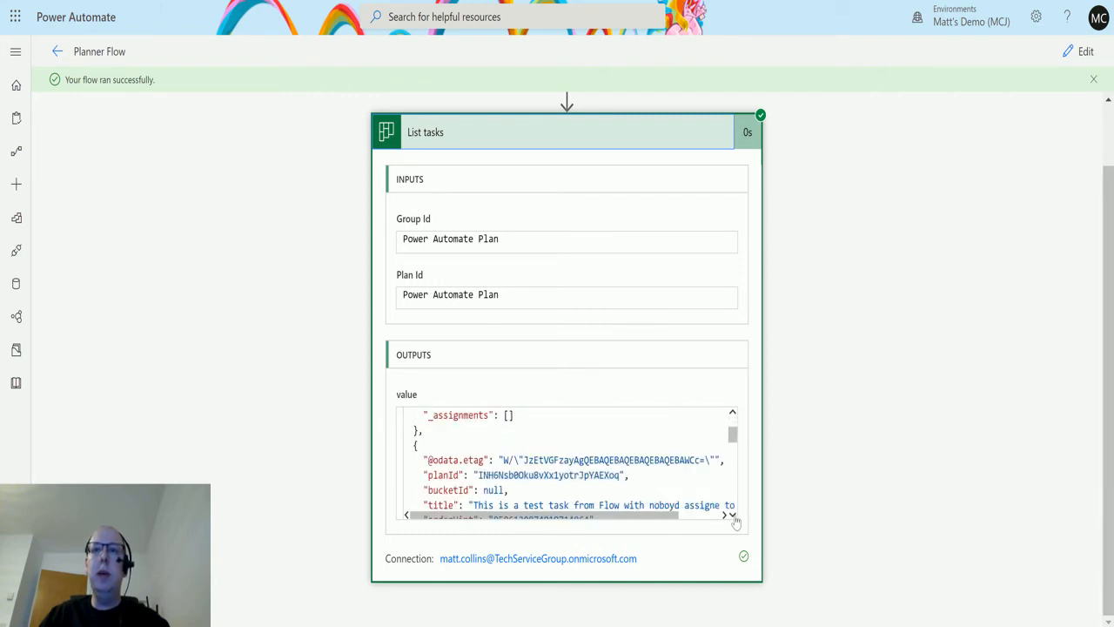
{"action": "left_click", "coordinate": [733, 516]}
{"action": "left_click", "coordinate": [734, 516]}
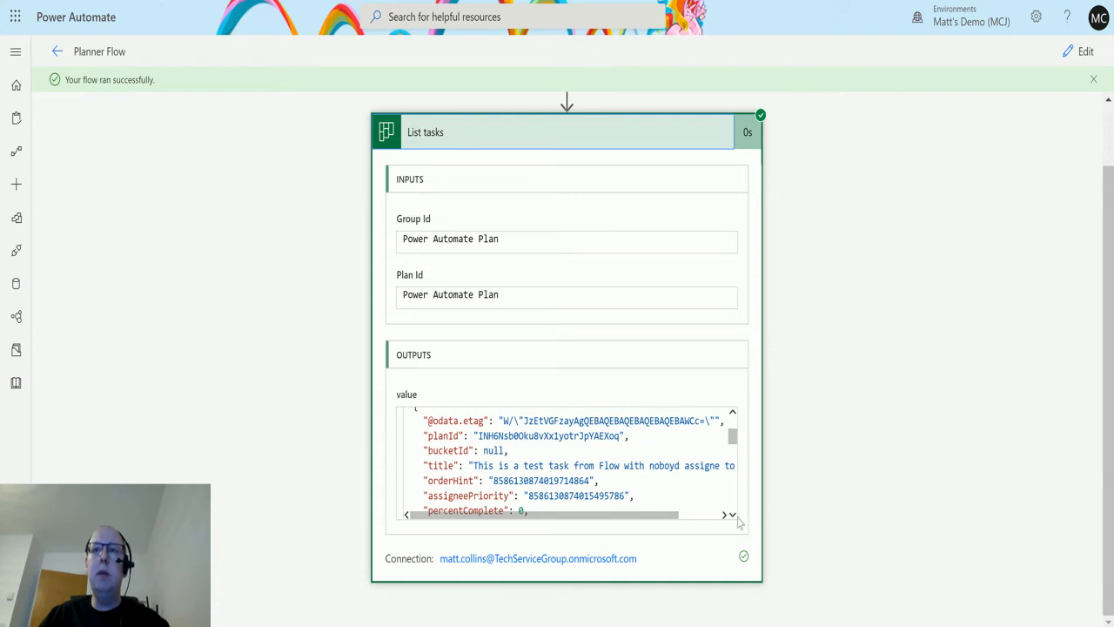
{"action": "left_click", "coordinate": [734, 516]}
{"action": "left_click", "coordinate": [733, 516]}
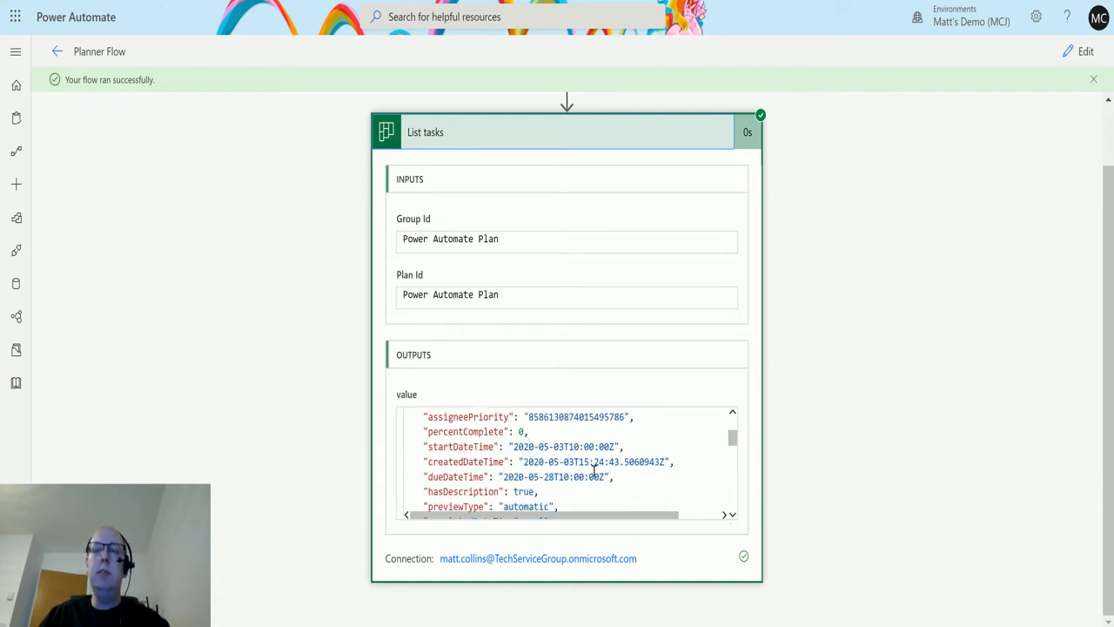
{"action": "left_click", "coordinate": [733, 516]}
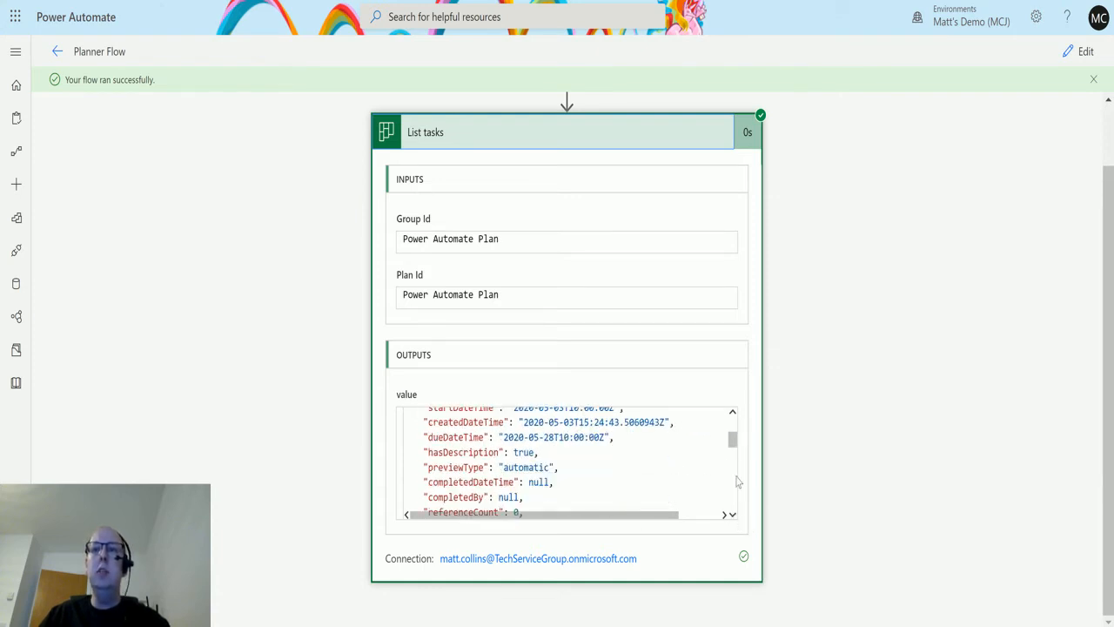
{"action": "mouse_move", "coordinate": [734, 441]}
{"action": "left_mouse_down"}
{"action": "mouse_move", "coordinate": [735, 456]}
{"action": "mouse_move", "coordinate": [738, 421]}
{"action": "left_mouse_up"}
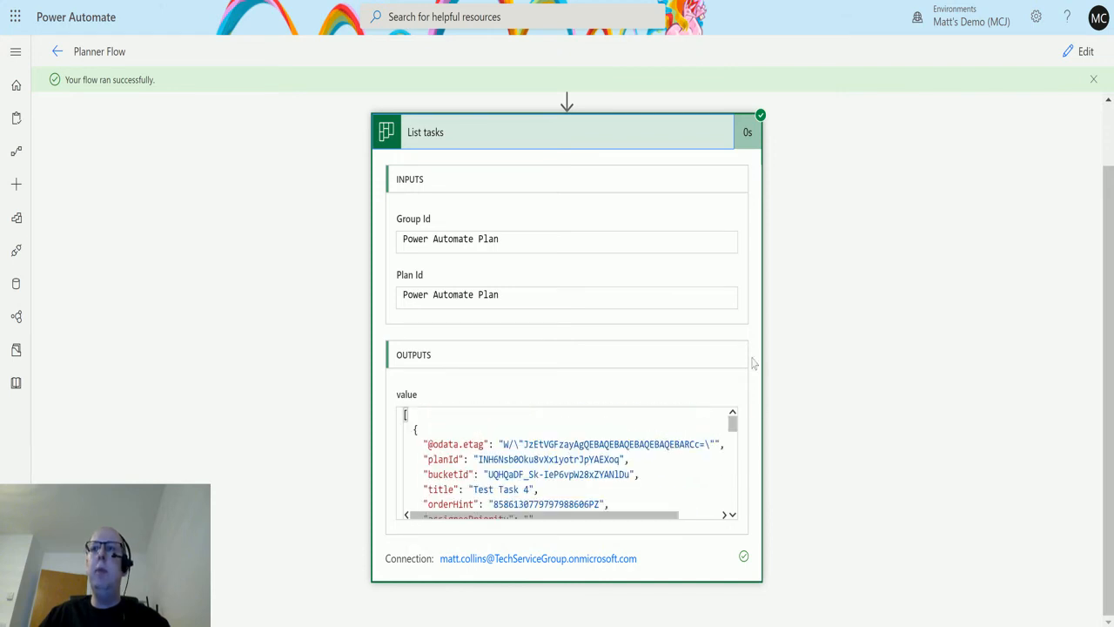
Reopen the flow for editing and add a Compose action after List tasks.
{"action": "left_click", "coordinate": [1084, 51]}
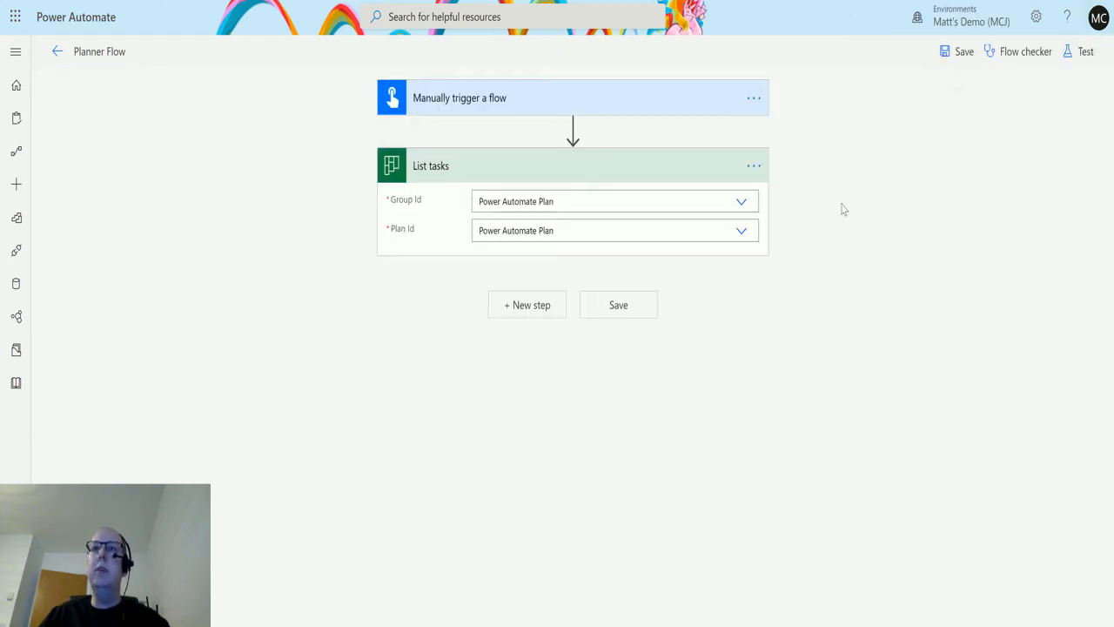
{"action": "left_click", "coordinate": [534, 305]}
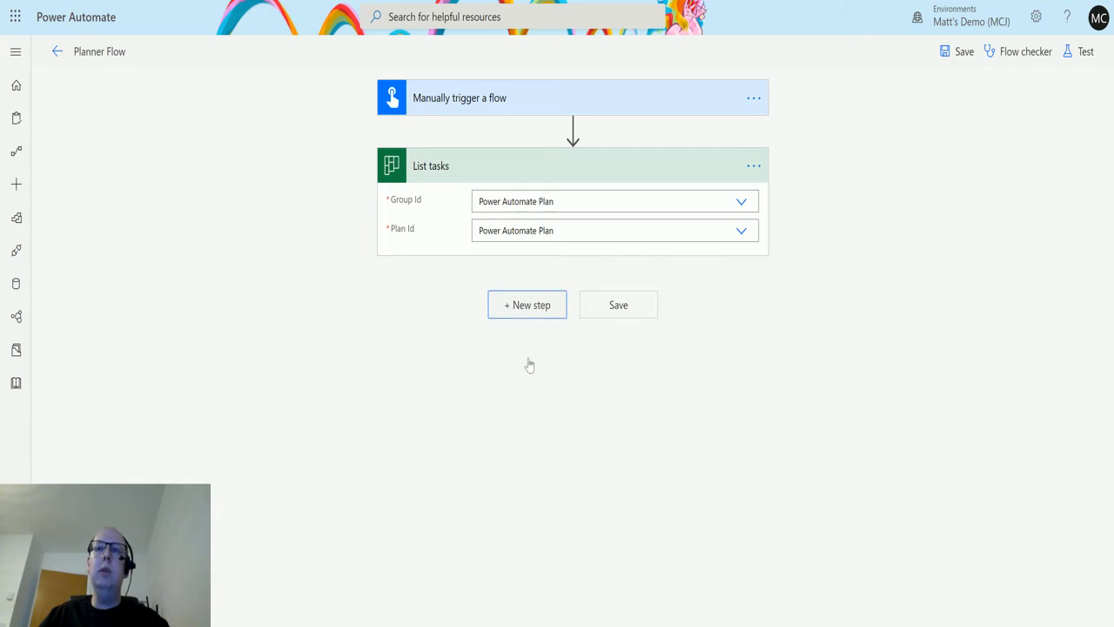
{"action": "type", "text": "compose"}
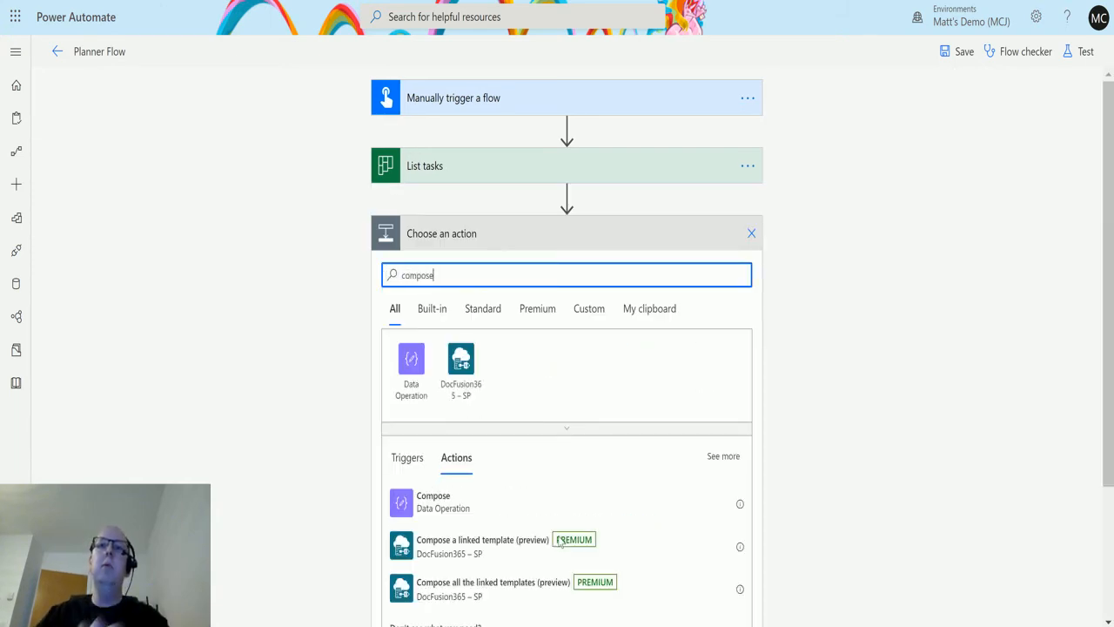
{"action": "left_click", "coordinate": [426, 504]}
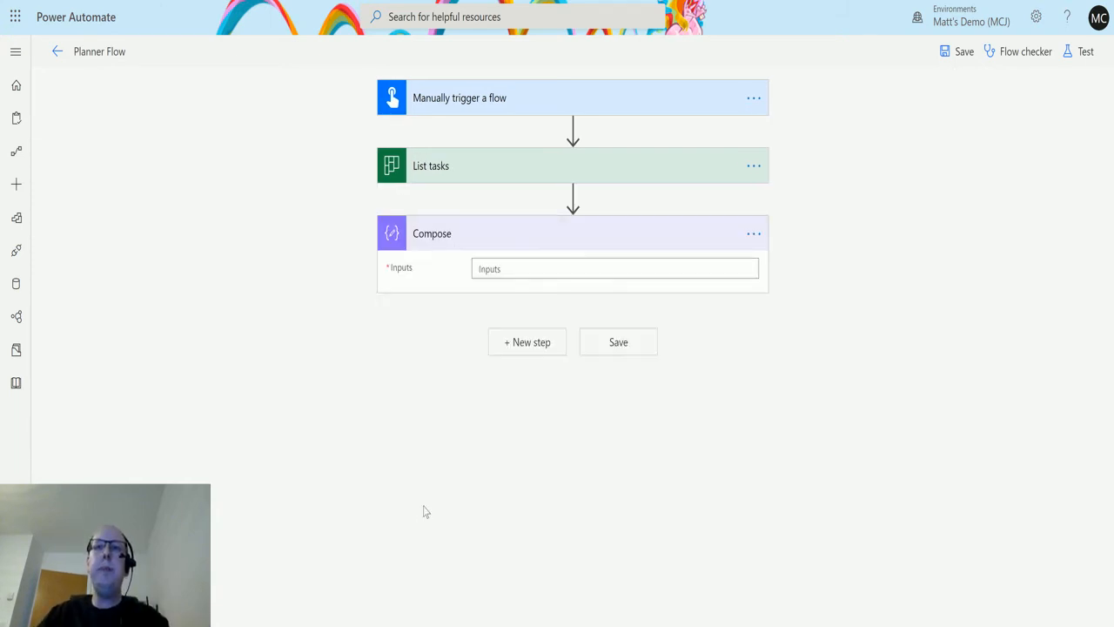
Set the Compose input to the value Title dynamic content from List tasks and check it inside the Apply to each loop.
{"action": "left_click", "coordinate": [497, 272]}
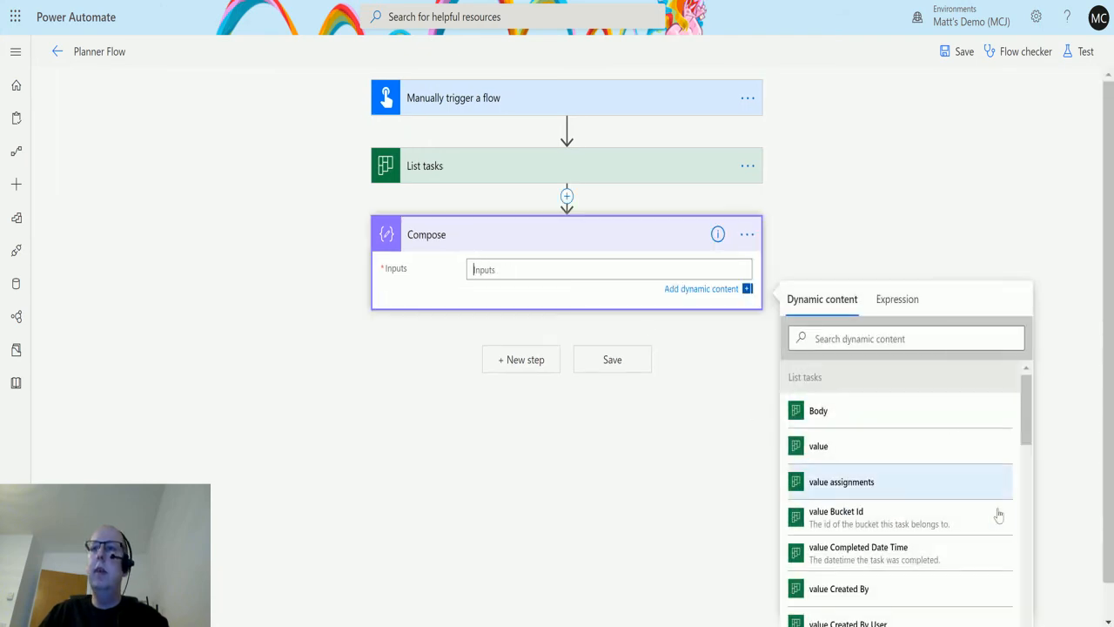
{"action": "scroll", "coordinate": [1009, 505], "scroll_direction": "down", "scroll_amount": 2}
{"action": "scroll", "coordinate": [1063, 421], "scroll_direction": "down", "scroll_amount": 1}
{"action": "scroll", "coordinate": [1001, 488], "scroll_direction": "down", "scroll_amount": 5}
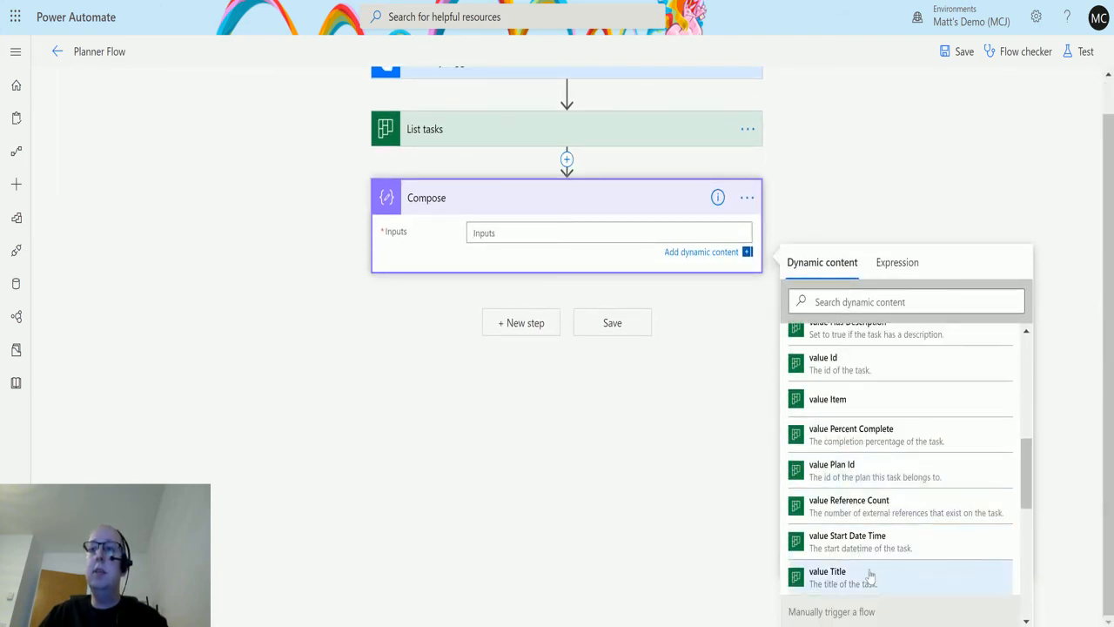
{"action": "left_click", "coordinate": [845, 581]}
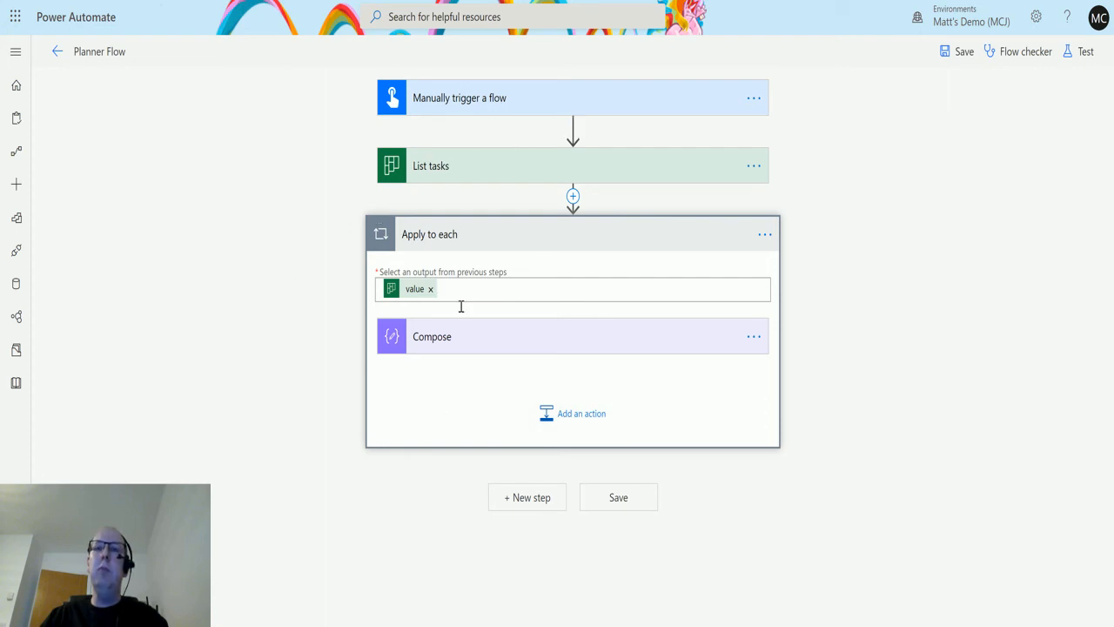
{"action": "left_click", "coordinate": [483, 338]}
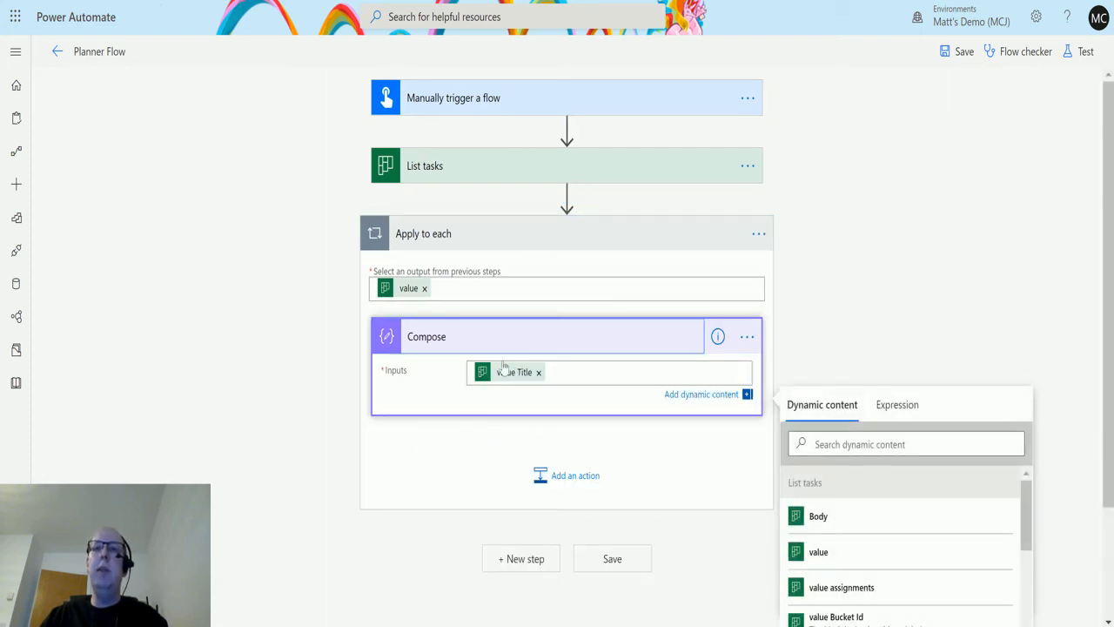
{"action": "left_click", "coordinate": [592, 240]}
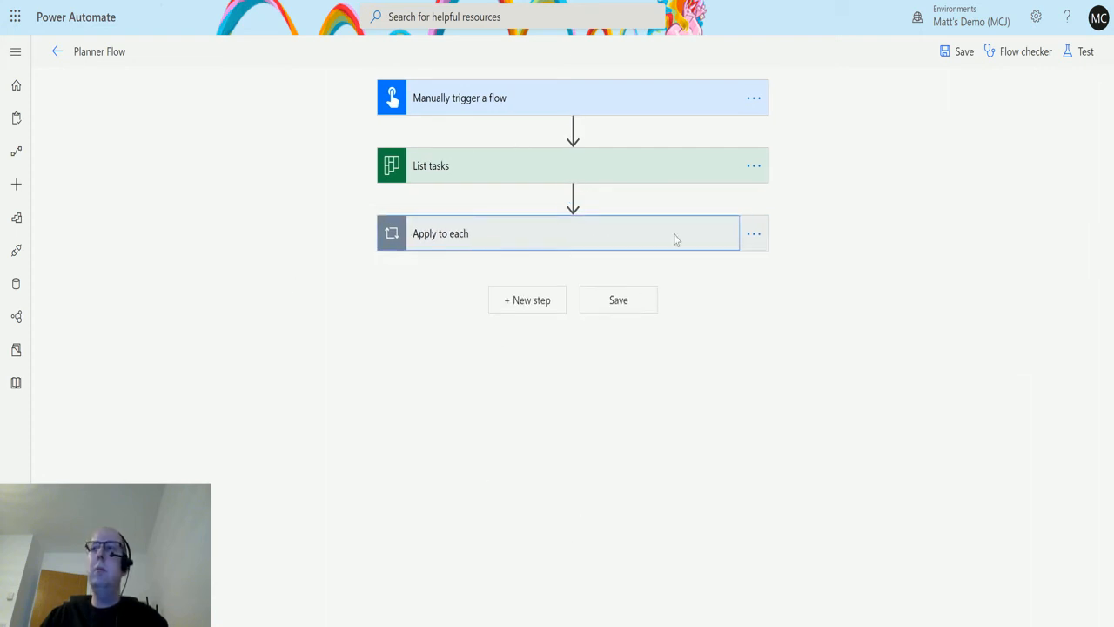
Save the flow and run a test of it, performing the trigger action manually.
{"action": "left_click", "coordinate": [1081, 54]}
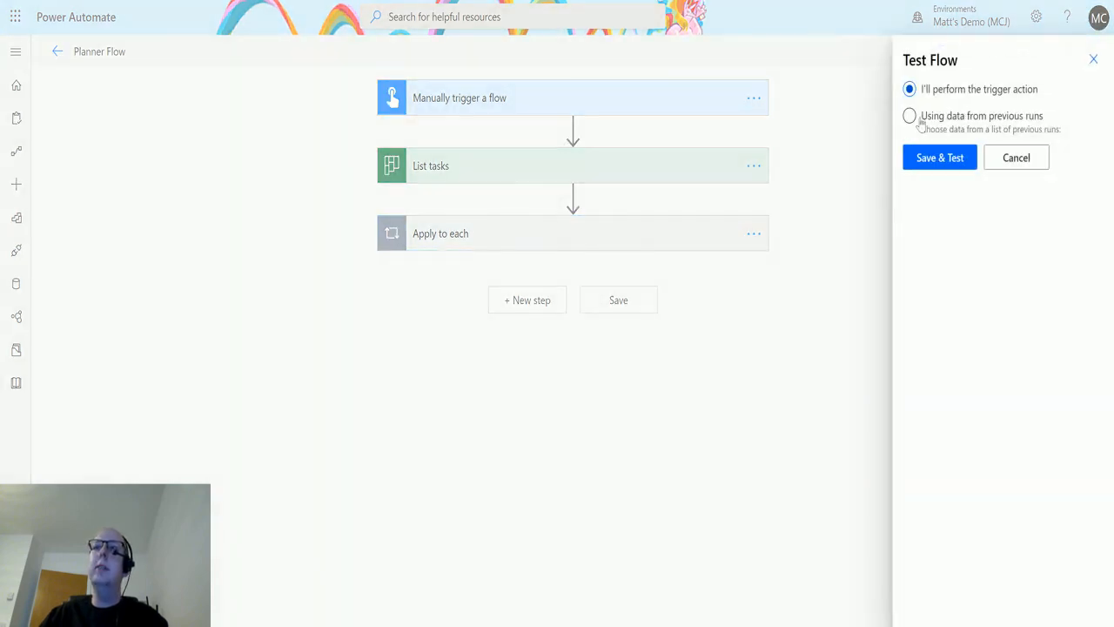
{"action": "left_click", "coordinate": [951, 154]}
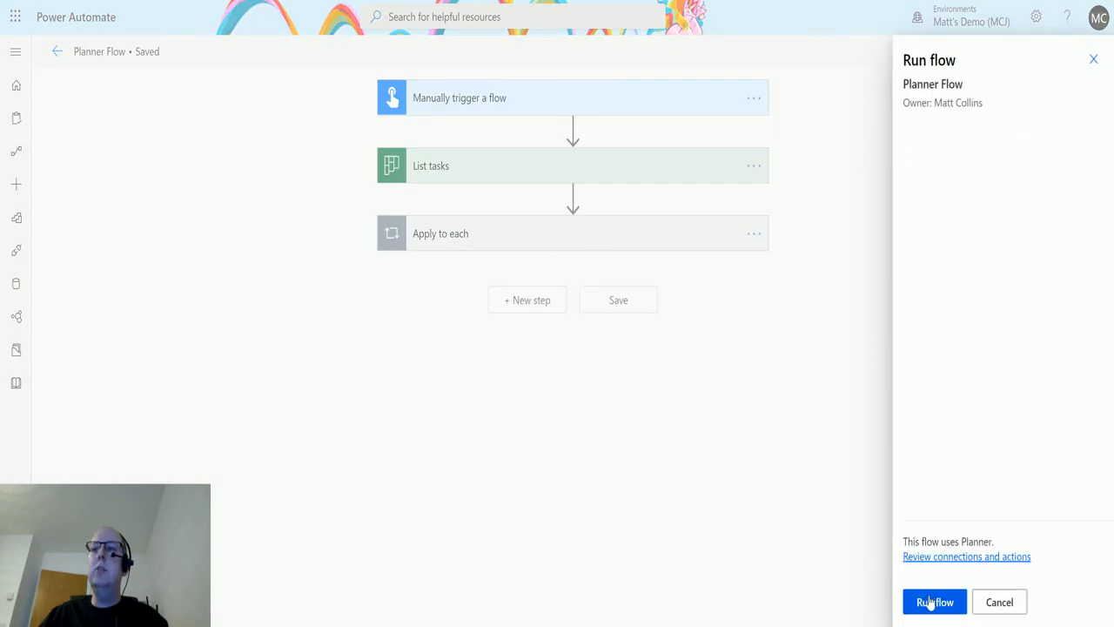
{"action": "left_click", "coordinate": [929, 602]}
{"action": "left_click", "coordinate": [929, 602]}
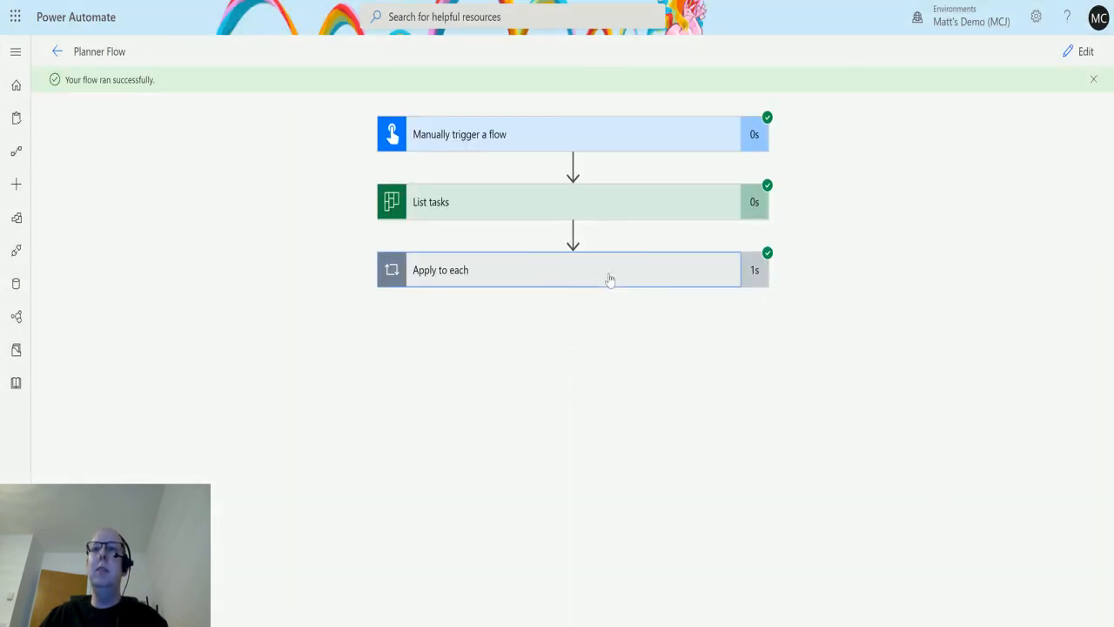
Examine the Compose inputs and outputs of the test run for each of the four Apply to each iterations.
{"action": "left_click", "coordinate": [611, 279]}
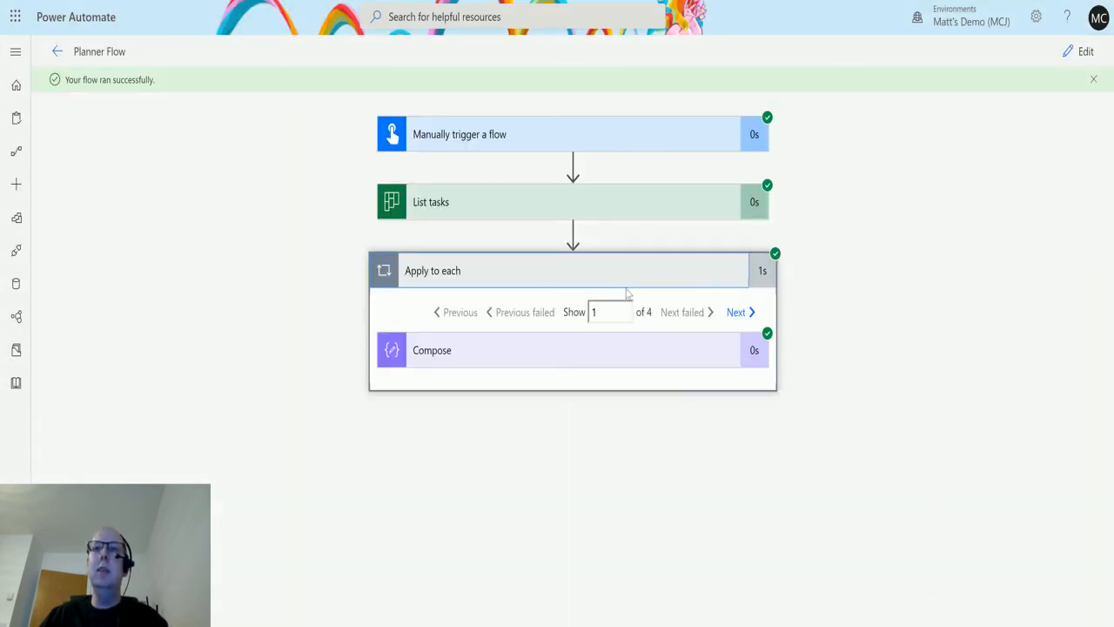
{"action": "left_click", "coordinate": [560, 358]}
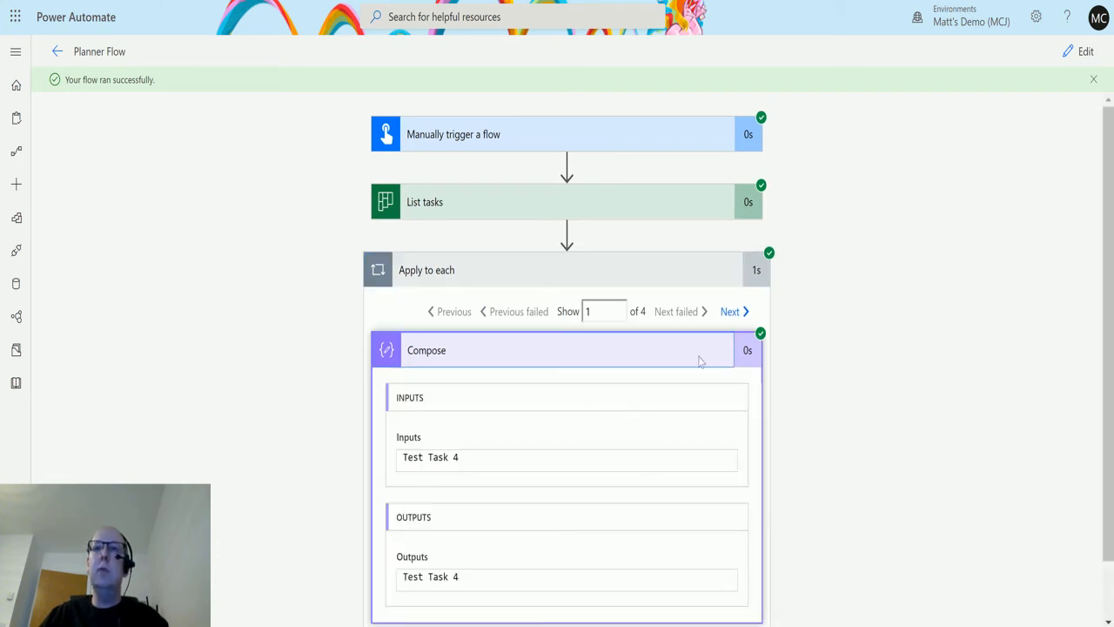
{"action": "left_click", "coordinate": [735, 318]}
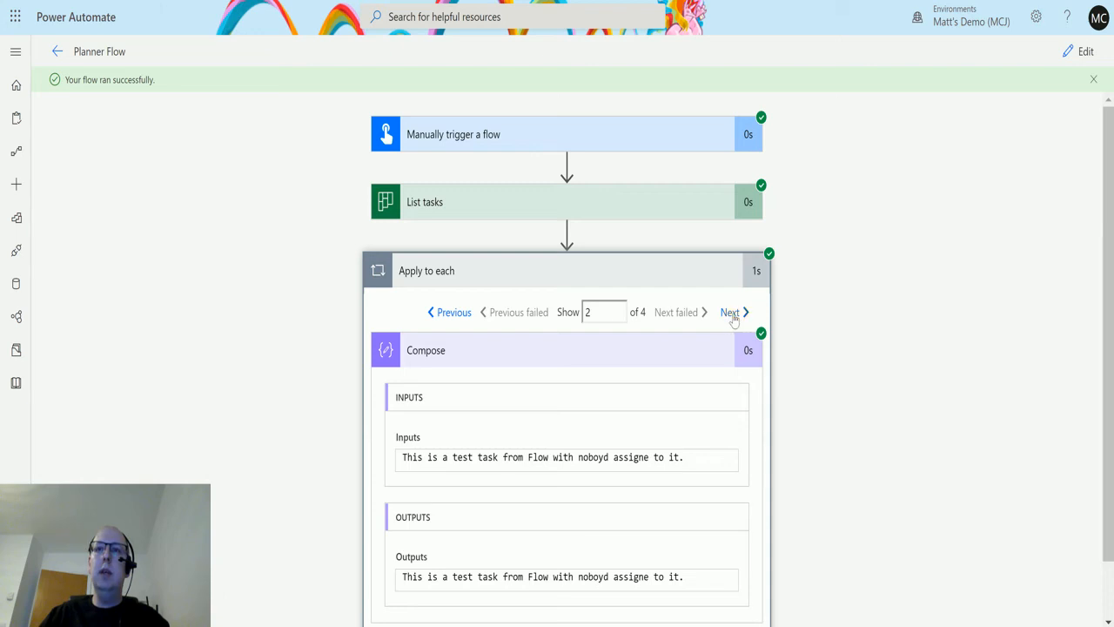
{"action": "left_click", "coordinate": [736, 318]}
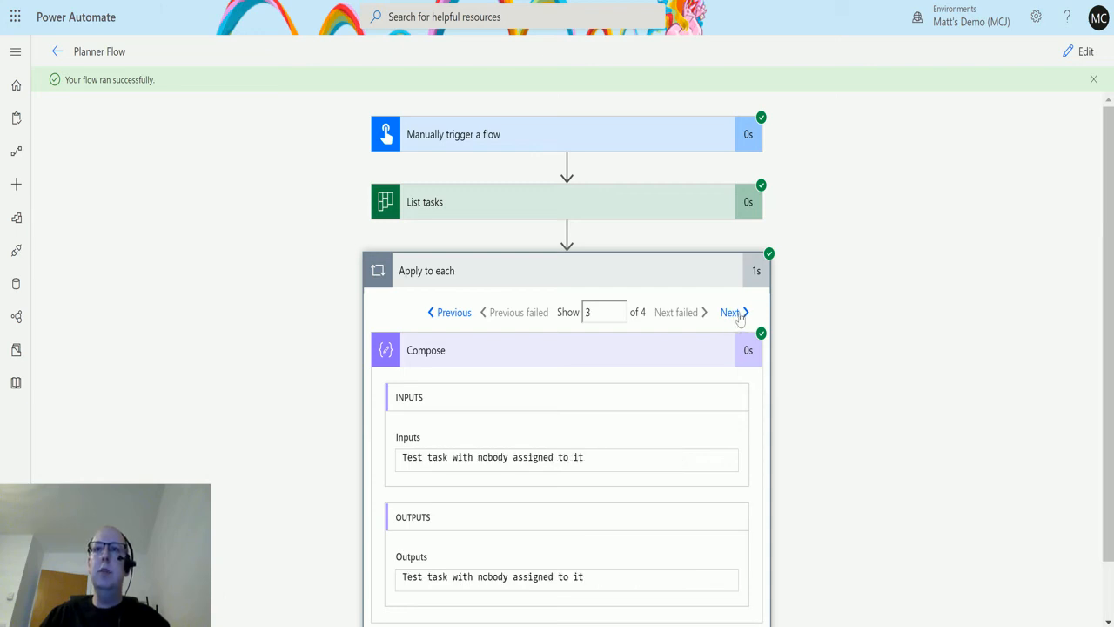
{"action": "left_click", "coordinate": [736, 315]}
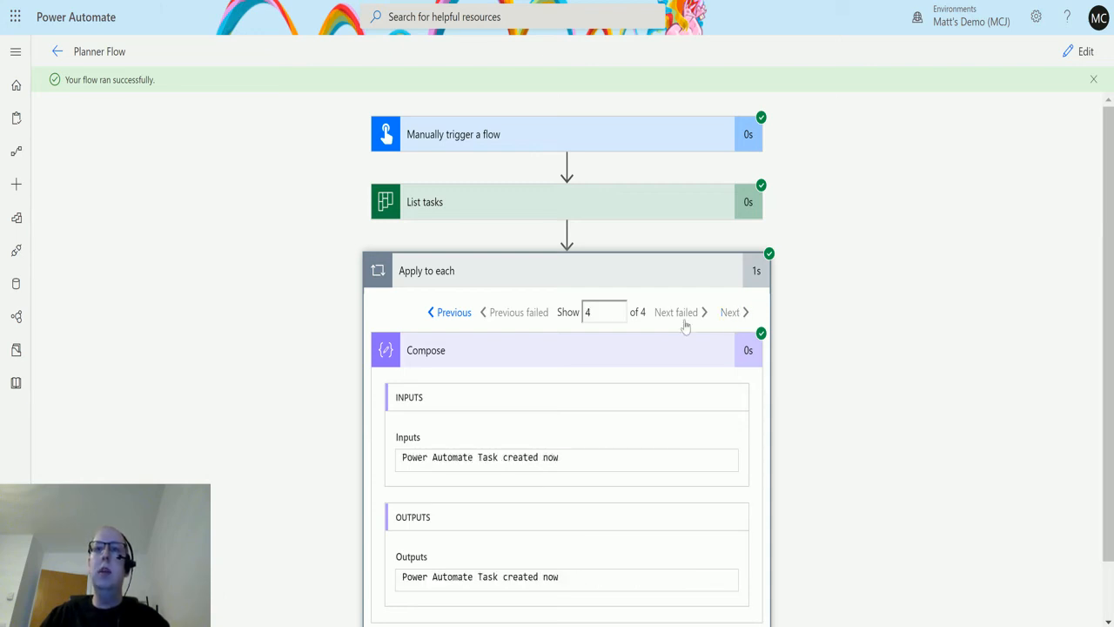